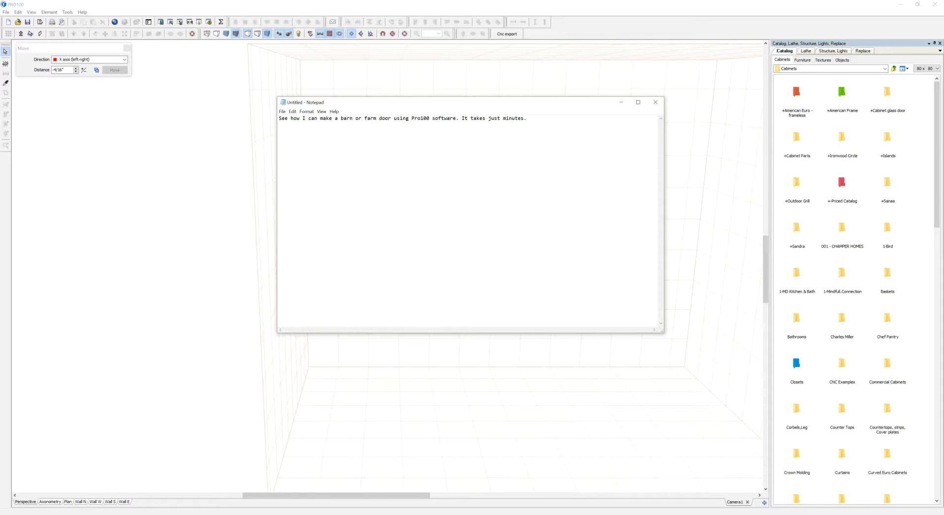
Minimize the Notepad note and place a new board against the back wall in the room's left corner
{"action": "left_click", "coordinate": [621, 103]}
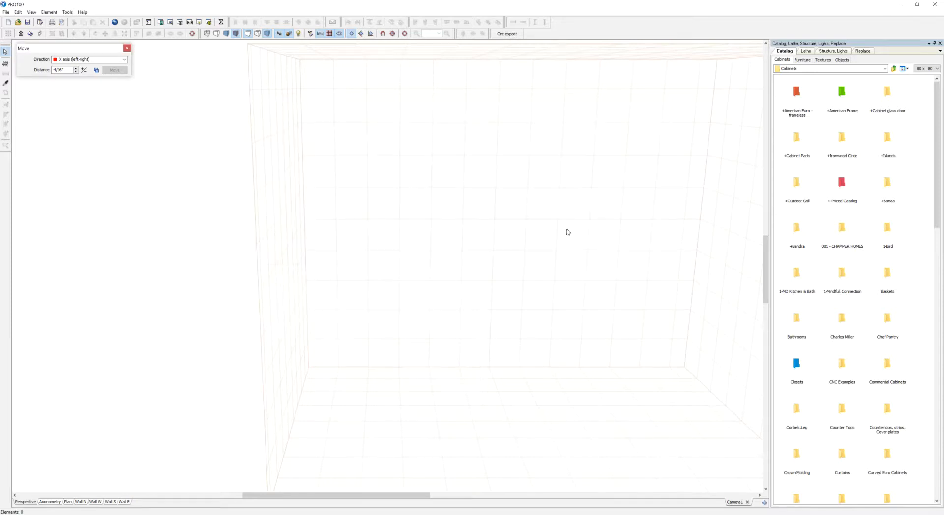
{"action": "left_click", "coordinate": [6, 65]}
{"action": "left_click", "coordinate": [347, 270]}
{"action": "left_click_drag", "start_coordinate": [370, 266], "coordinate": [370, 326]}
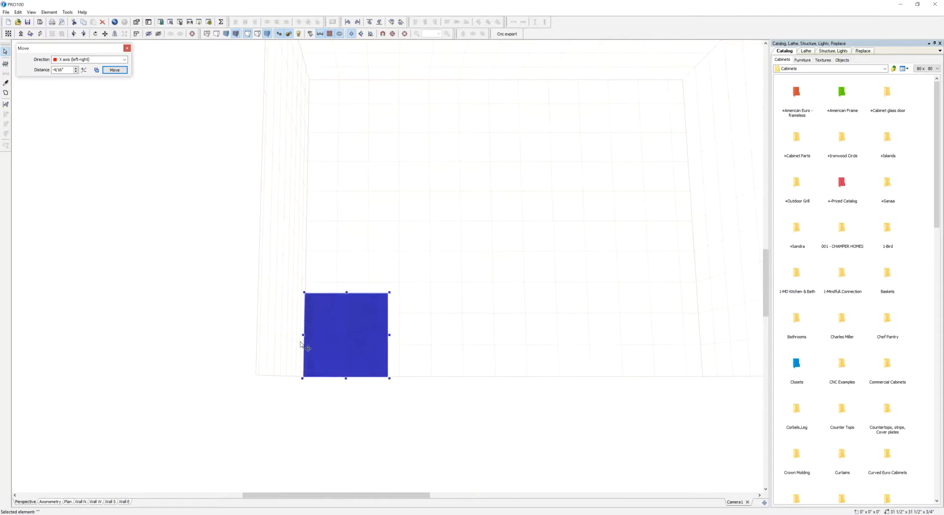
Size the new board to 4" wide, 84" high and 1 1/2" deep
{"action": "double_click", "coordinate": [370, 325]}
{"action": "key", "text": "shift+Tab"}
{"action": "key", "text": "shift+Tab"}
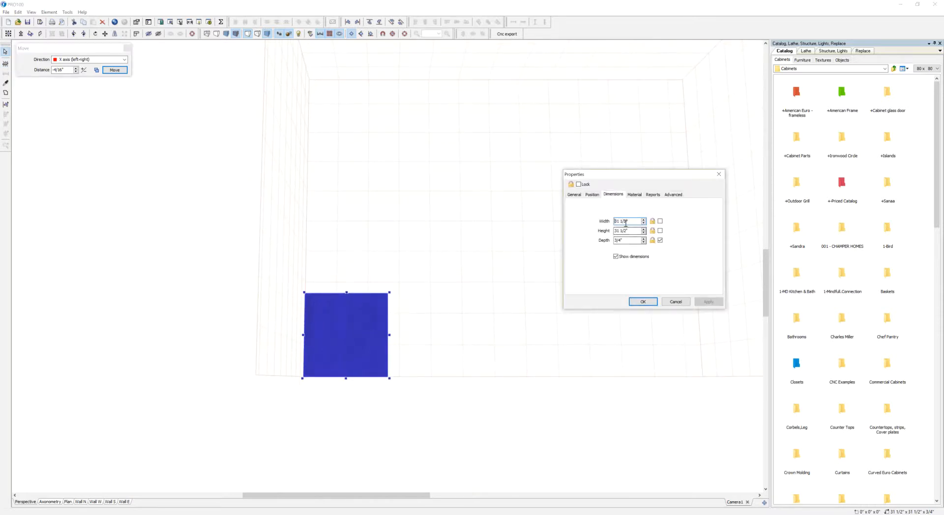
{"action": "type", "text": "4"}
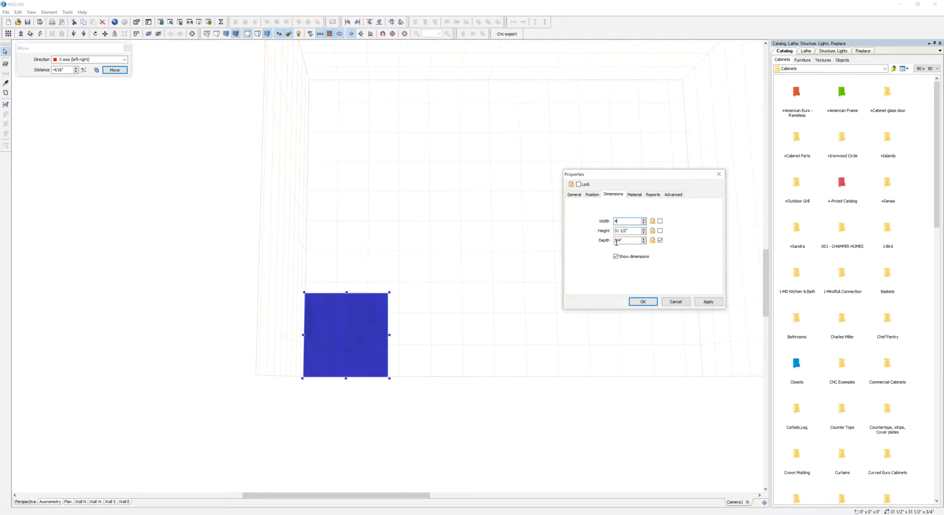
{"action": "left_click_drag", "start_coordinate": [629, 243], "coordinate": [586, 248]}
{"action": "left_click_drag", "start_coordinate": [632, 231], "coordinate": [585, 235]}
{"action": "left_click", "coordinate": [643, 301]}
{"action": "left_click", "coordinate": [438, 267]}
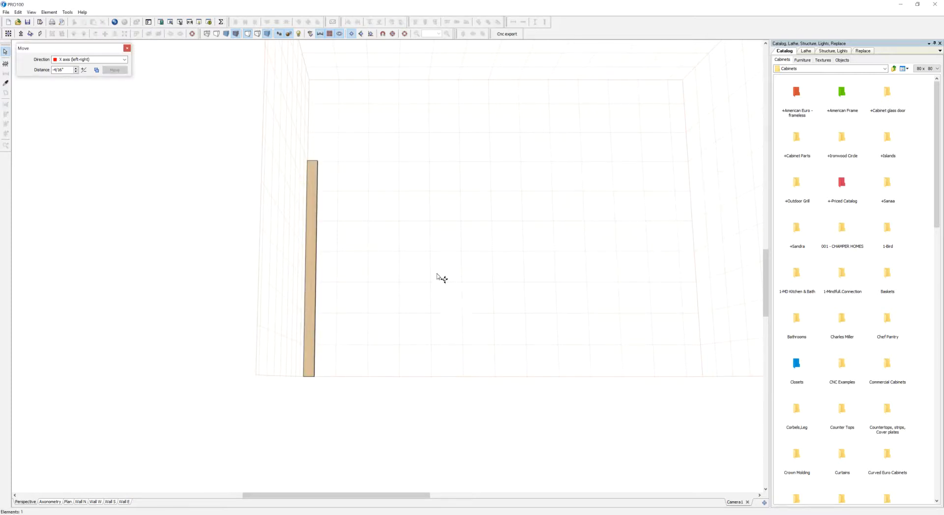
Copy the 84" board as a second stile and copy it again between the two, shortening that copy to 45 3/4"
{"action": "left_click_drag", "start_coordinate": [308, 246], "coordinate": [473, 315], "text": "ctrl"}
{"action": "left_click_drag", "start_coordinate": [315, 298], "coordinate": [231, 313]}
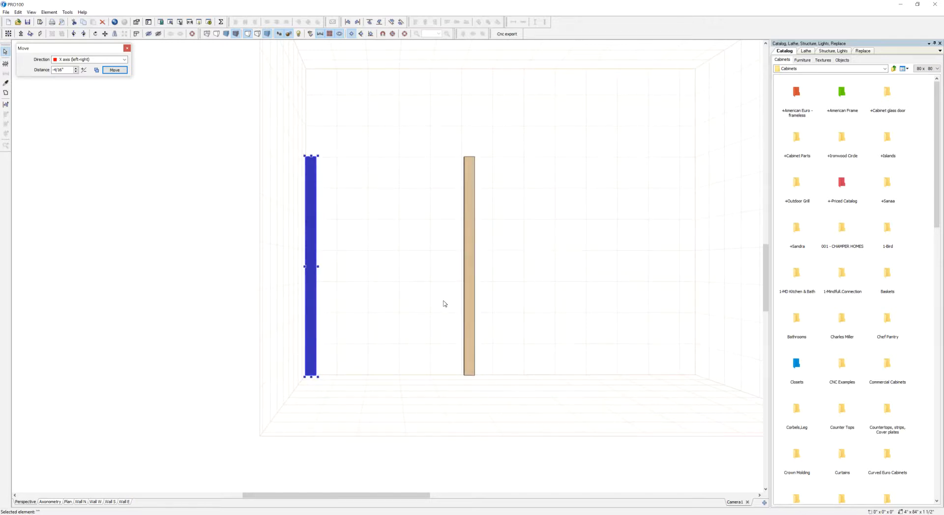
{"action": "left_click_drag", "start_coordinate": [466, 298], "coordinate": [378, 257], "text": "ctrl"}
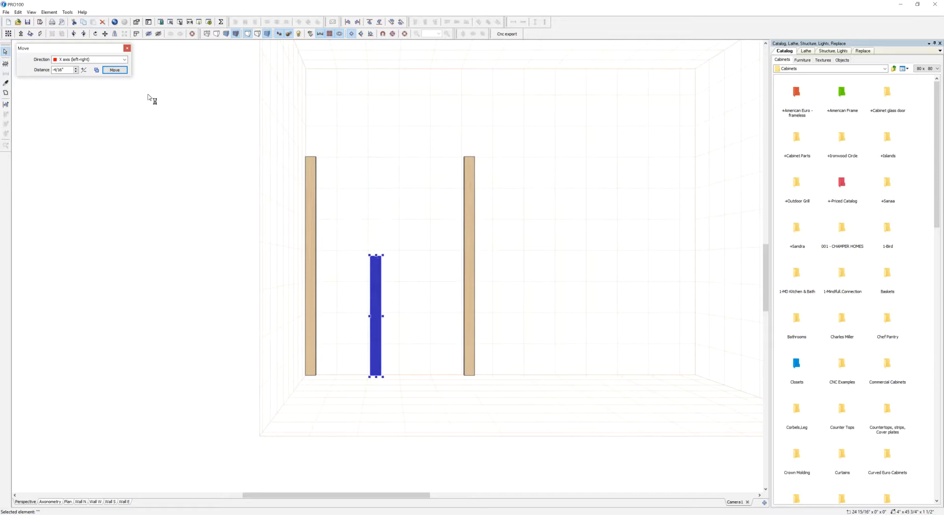
Rotate the short board 90° about the Z axis and butt both stiles against its ends as the bottom rail
{"action": "left_click", "coordinate": [124, 60]}
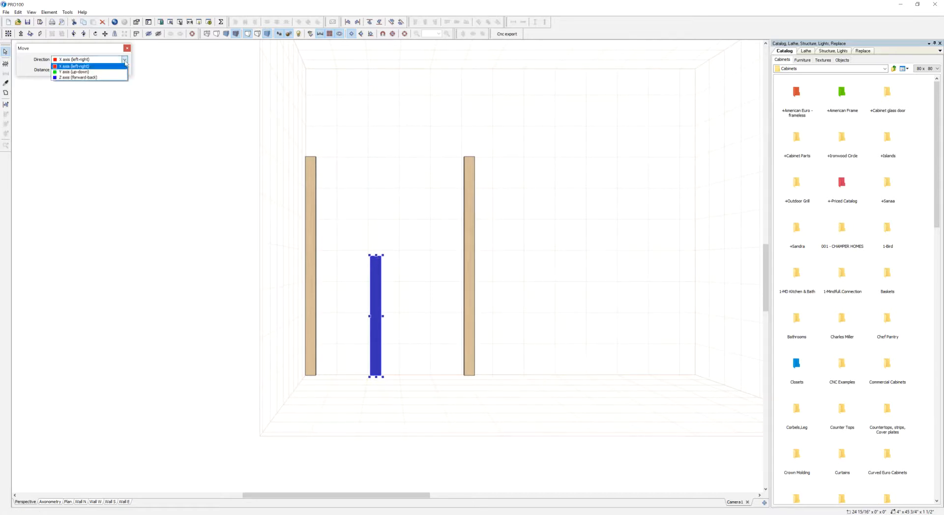
{"action": "left_click", "coordinate": [88, 66]}
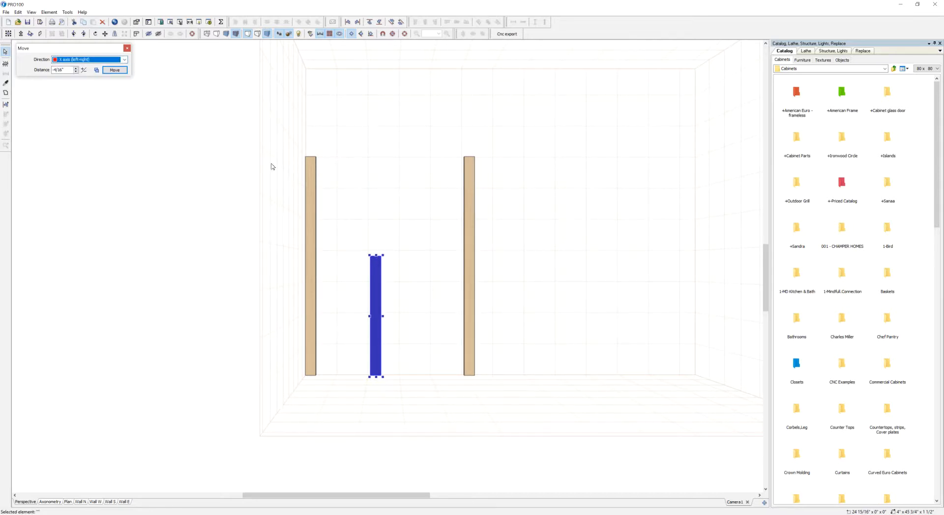
{"action": "right_click", "coordinate": [376, 264]}
{"action": "left_click", "coordinate": [396, 306]}
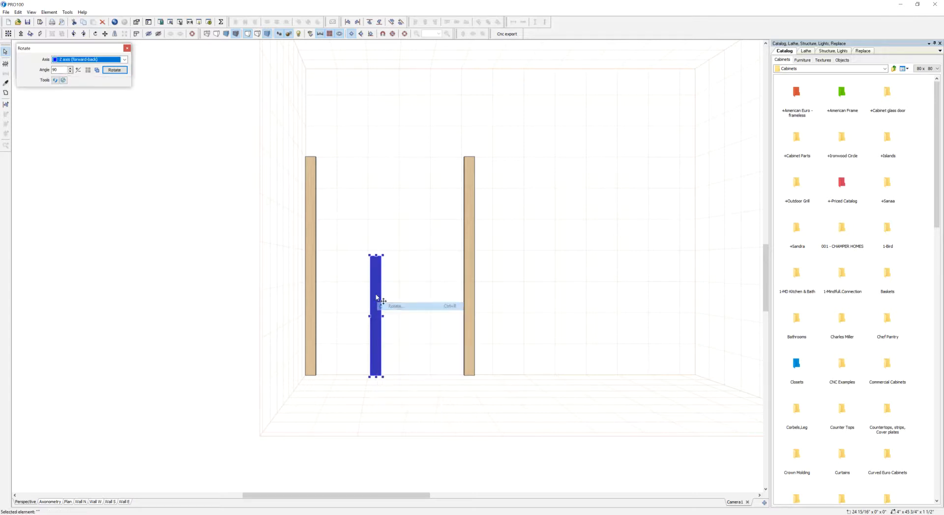
{"action": "left_click", "coordinate": [113, 71]}
{"action": "left_click_drag", "start_coordinate": [376, 321], "coordinate": [299, 396]}
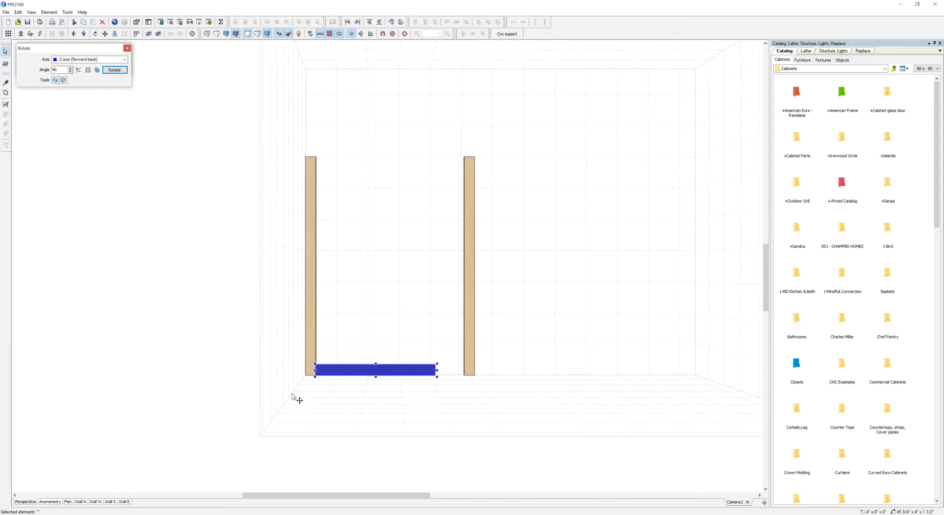
{"action": "left_click_drag", "start_coordinate": [469, 349], "coordinate": [367, 365]}
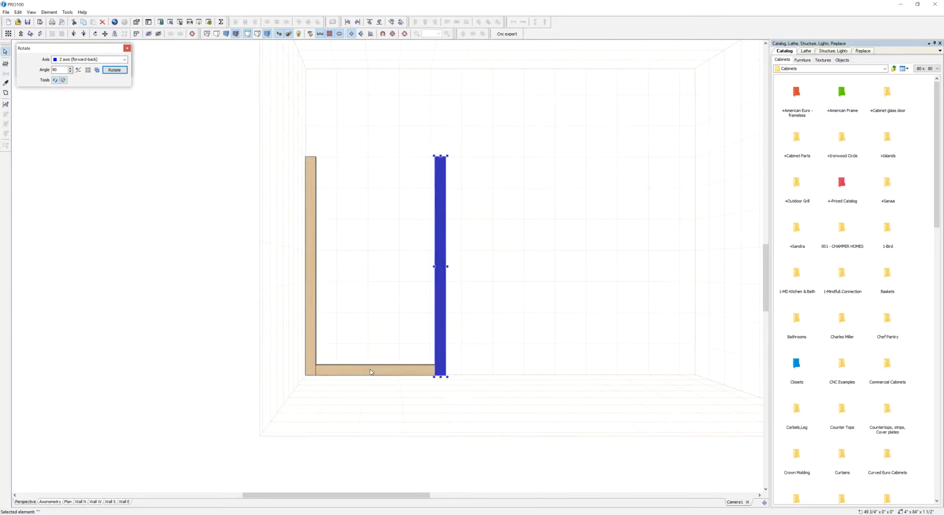
Copy the bottom rail upward, align the copy flush with the stile tops, and add another copy as a middle rail
{"action": "left_click", "coordinate": [372, 372]}
{"action": "left_click_drag", "start_coordinate": [372, 373], "coordinate": [382, 200]}
{"action": "left_click", "coordinate": [314, 172], "text": "shift"}
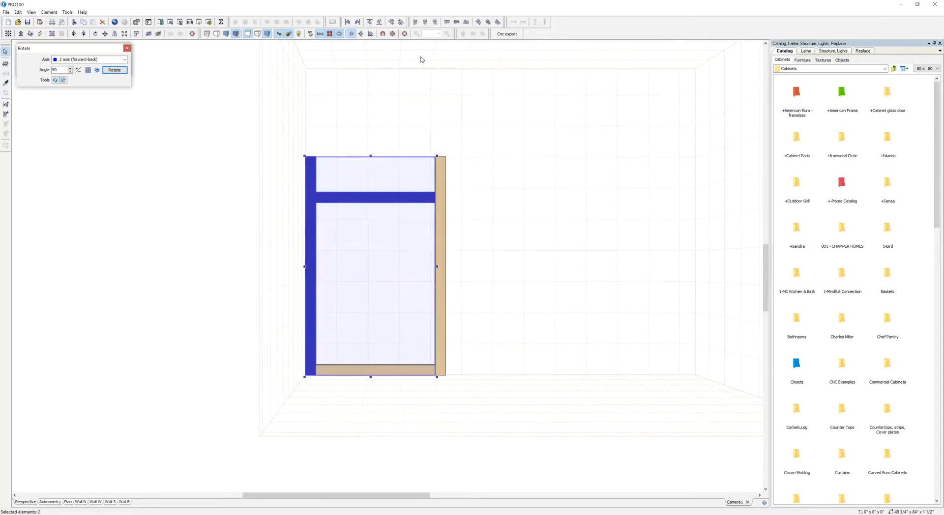
{"action": "left_click", "coordinate": [447, 21]}
{"action": "left_click", "coordinate": [528, 201]}
{"action": "left_click_drag", "start_coordinate": [391, 166], "coordinate": [371, 227]}
{"action": "left_click", "coordinate": [556, 252]}
Set the depth of the bottom, middle and top rails to 3/4"
{"action": "scroll", "coordinate": [555, 254], "scroll_direction": "up", "scroll_amount": 2}
{"action": "middle_click_drag", "start_coordinate": [336, 307], "coordinate": [333, 352]}
{"action": "left_click", "coordinate": [339, 339]}
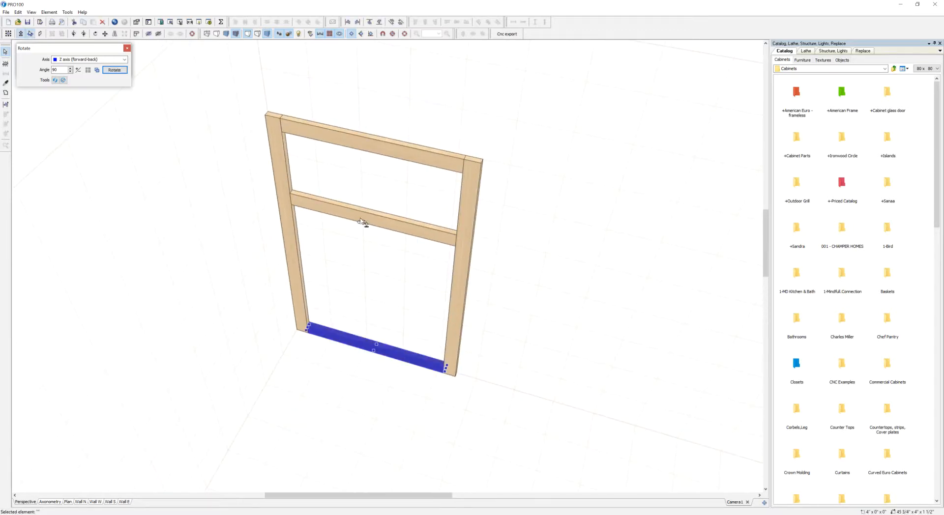
{"action": "left_click", "coordinate": [361, 222], "text": "shift"}
{"action": "left_click", "coordinate": [373, 142], "text": "shift"}
{"action": "double_click", "coordinate": [382, 150]}
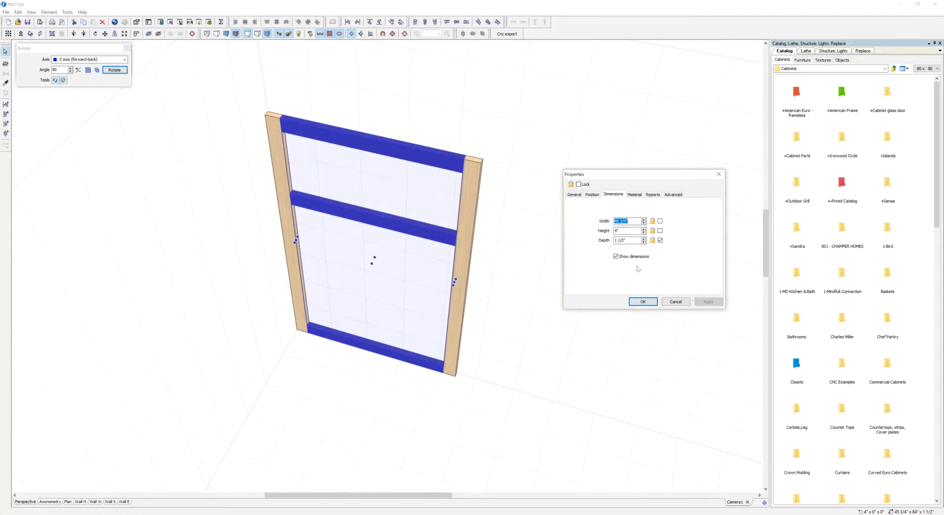
{"action": "left_click", "coordinate": [628, 241]}
{"action": "type", "text": "3"}
{"action": "left_click", "coordinate": [708, 301]}
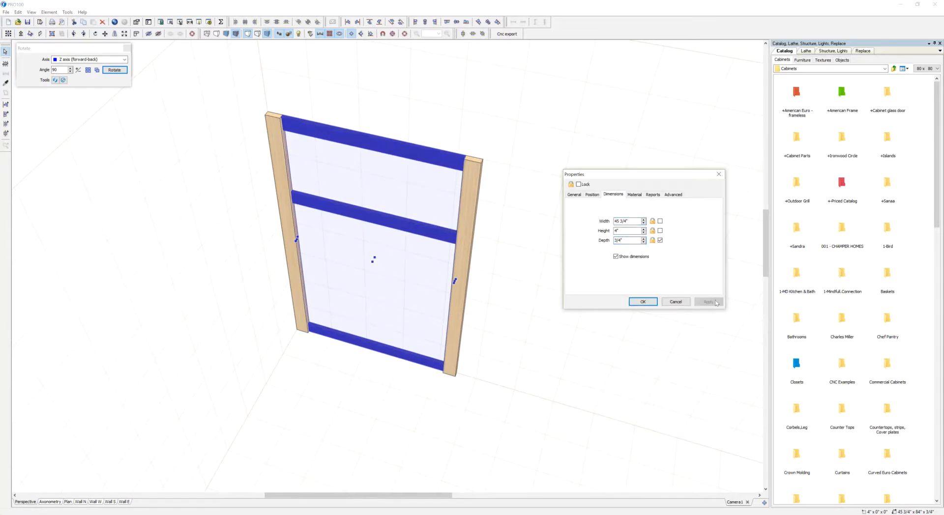
{"action": "left_click", "coordinate": [642, 302]}
{"action": "left_click", "coordinate": [530, 254]}
Group all five door boards into a single element
{"action": "left_click_drag", "start_coordinate": [530, 254], "coordinate": [554, 270]}
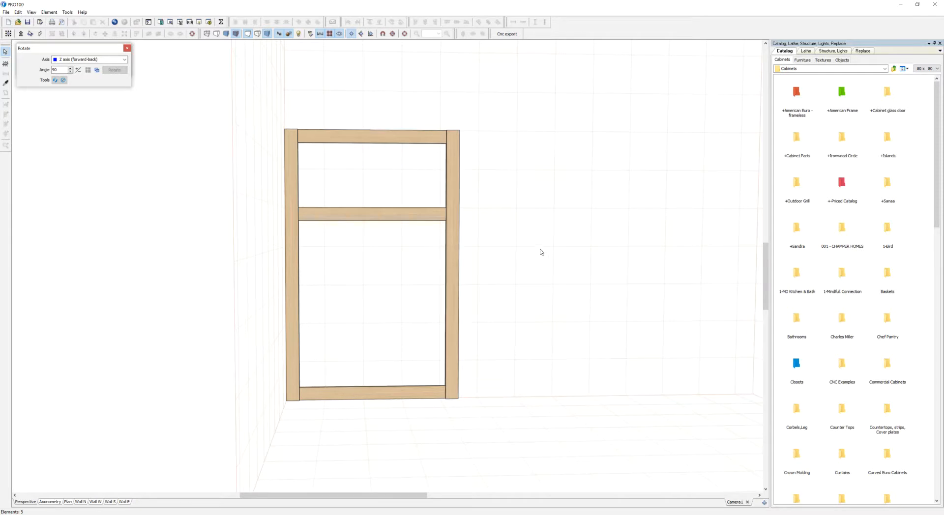
{"action": "key", "text": "ctrl+a"}
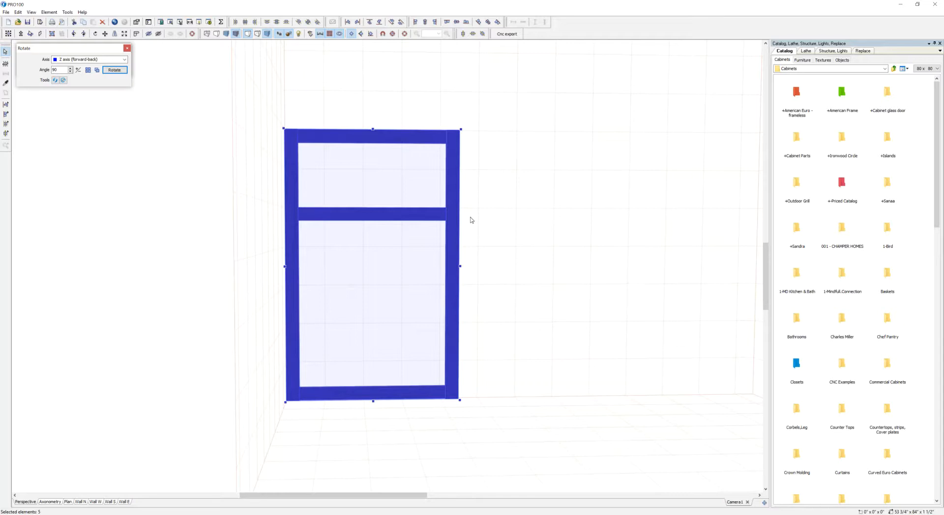
{"action": "left_click", "coordinate": [514, 167]}
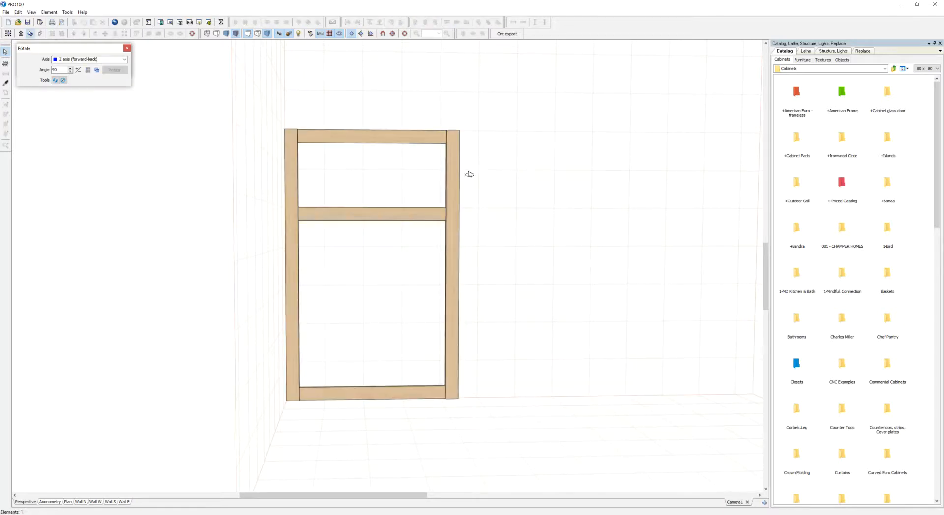
Lock the width dimension of both stiles within the grouped door
{"action": "left_click", "coordinate": [452, 175]}
{"action": "left_click", "coordinate": [294, 181], "text": "shift"}
{"action": "double_click", "coordinate": [293, 180]}
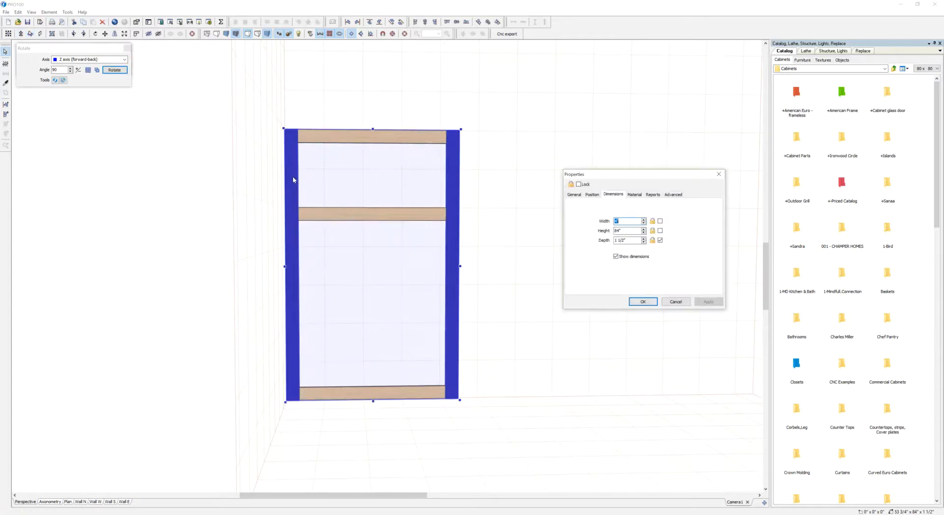
{"action": "left_click", "coordinate": [660, 222]}
{"action": "left_click", "coordinate": [643, 301]}
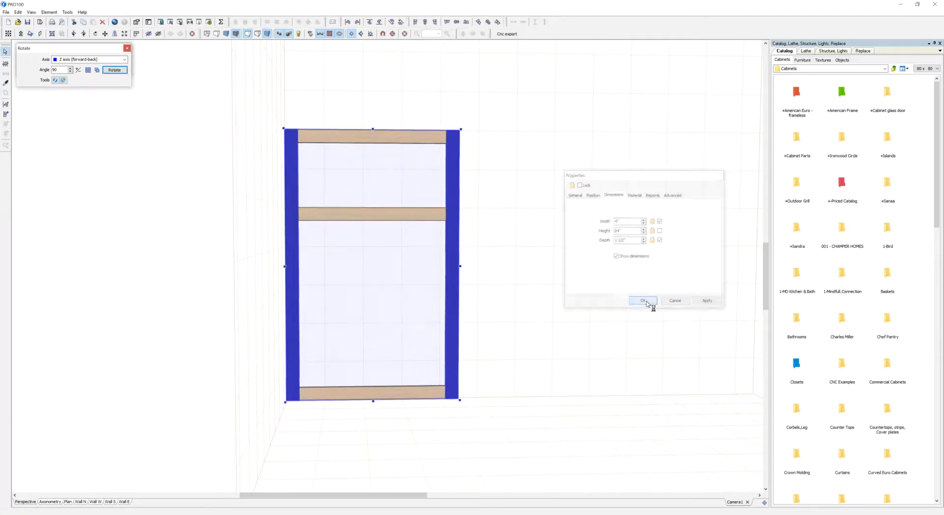
Set the overall width of the grouped door to 36"
{"action": "double_click", "coordinate": [454, 225]}
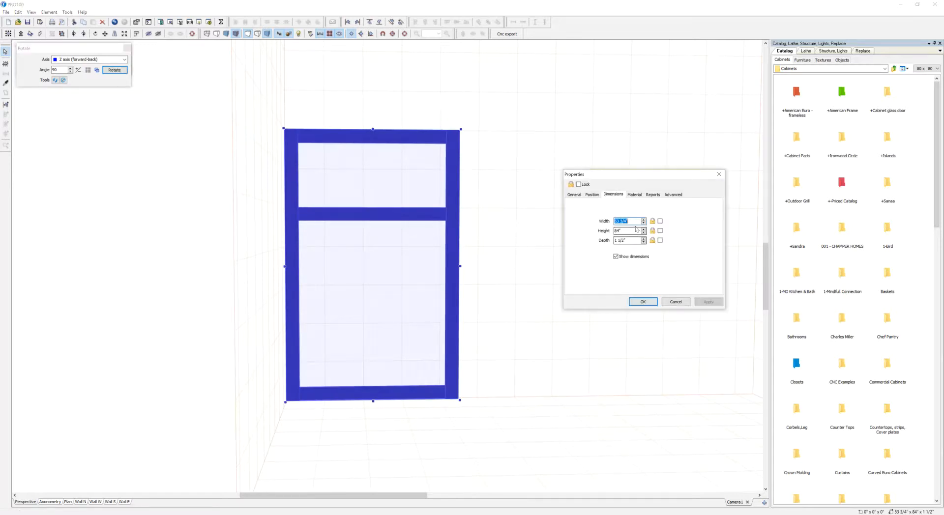
{"action": "type", "text": "36"}
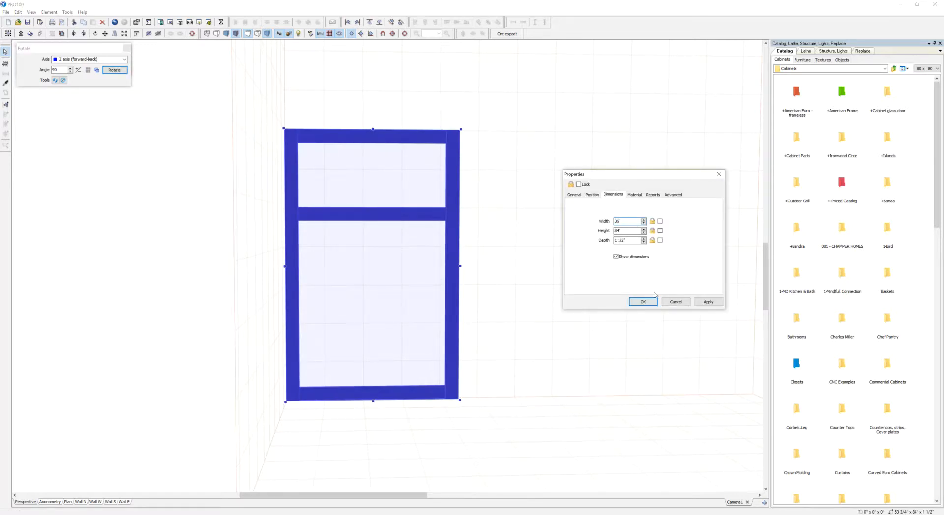
{"action": "left_click", "coordinate": [643, 302]}
Set the height of the three rails to 5"
{"action": "left_click_drag", "start_coordinate": [536, 268], "coordinate": [472, 164]}
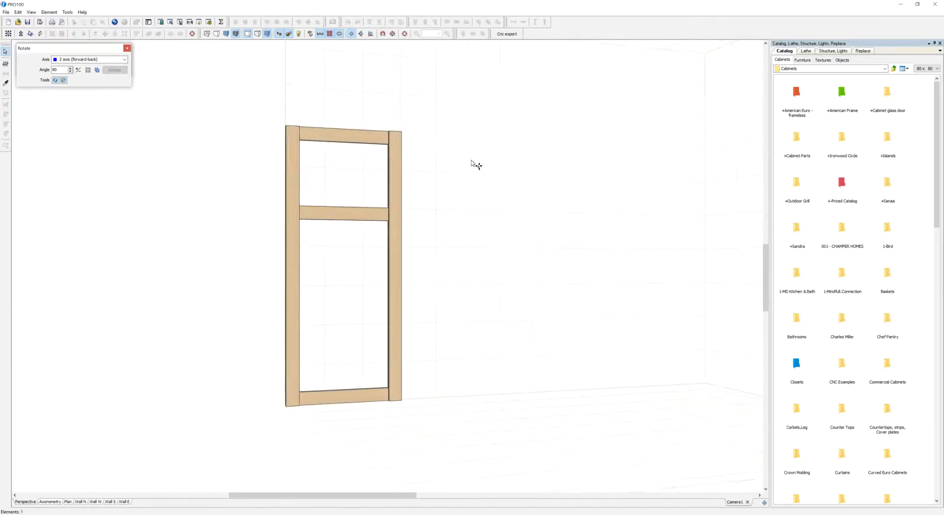
{"action": "left_click", "coordinate": [345, 396]}
{"action": "left_click", "coordinate": [353, 221], "text": "shift"}
{"action": "left_click", "coordinate": [345, 138], "text": "shift"}
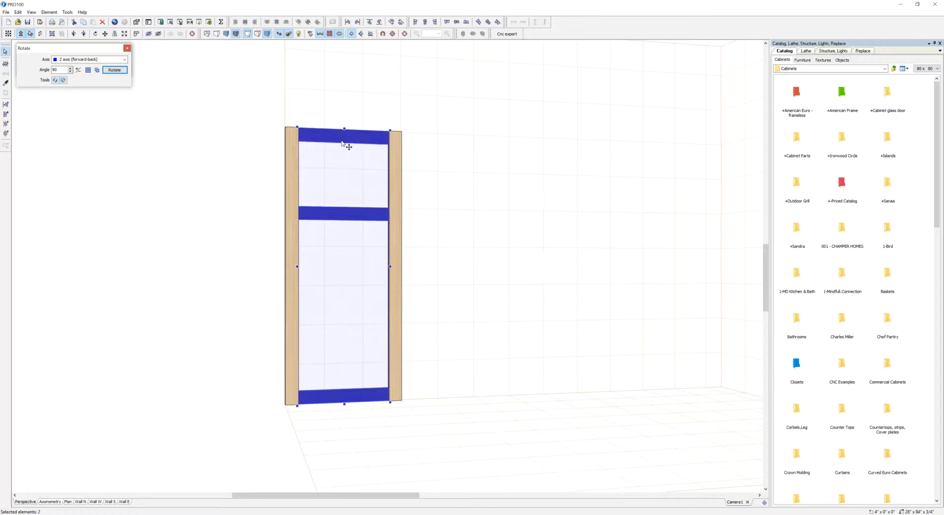
{"action": "double_click", "coordinate": [345, 216]}
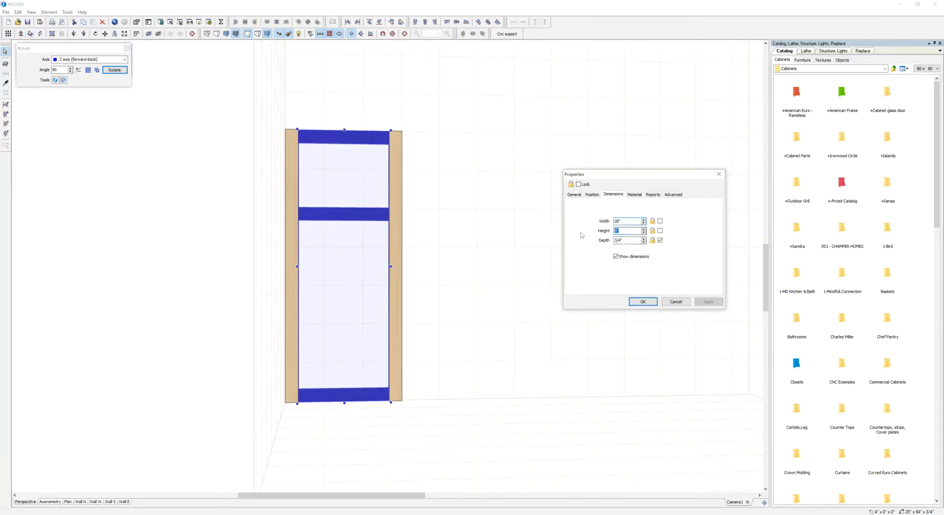
{"action": "type", "text": "5"}
{"action": "left_click", "coordinate": [708, 301]}
{"action": "left_click", "coordinate": [643, 301]}
{"action": "left_click", "coordinate": [533, 255]}
Align the top rail's upper edge flush with the top of the left stile
{"action": "left_click", "coordinate": [343, 135]}
{"action": "left_click", "coordinate": [293, 157], "text": "shift"}
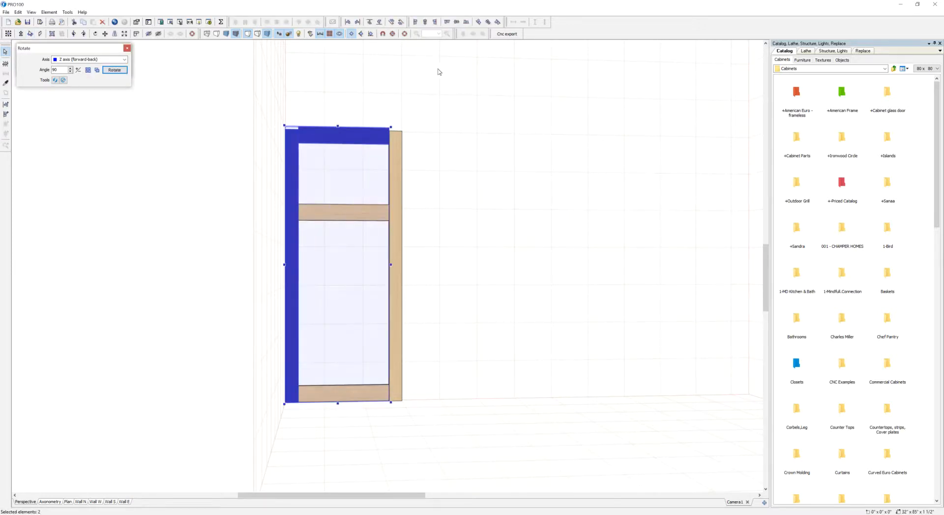
{"action": "left_click", "coordinate": [447, 22]}
{"action": "left_click", "coordinate": [481, 137]}
Ungroup the door so its stiles and rails are separate elements
{"action": "left_click_drag", "start_coordinate": [493, 213], "coordinate": [375, 238]}
{"action": "left_click", "coordinate": [370, 221]}
{"action": "left_click_drag", "start_coordinate": [438, 217], "coordinate": [479, 221]}
{"action": "left_click_drag", "start_coordinate": [401, 222], "coordinate": [252, 280]}
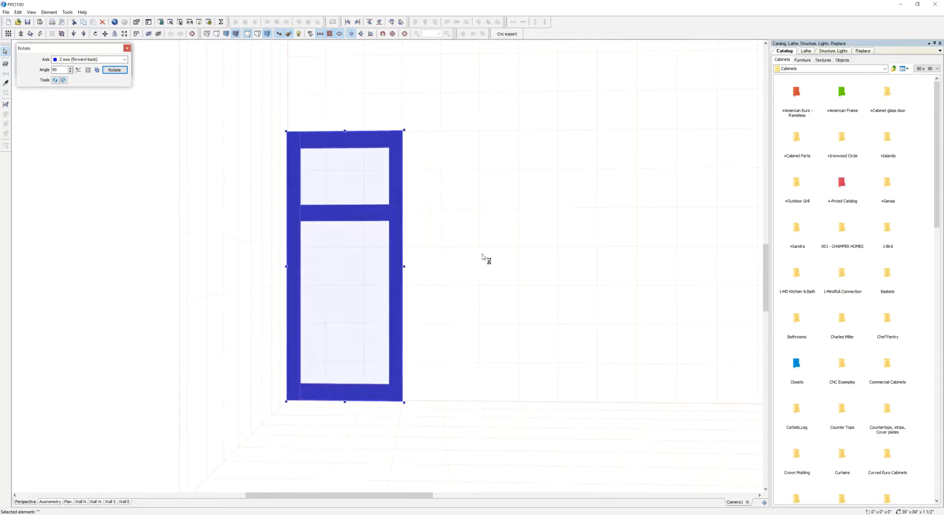
{"action": "left_click", "coordinate": [483, 257]}
{"action": "key", "text": "ctrl+a"}
{"action": "left_click", "coordinate": [61, 34]}
{"action": "left_click", "coordinate": [560, 211]}
Distribute the bottom, middle and top rails evenly along the Y axis
{"action": "left_click", "coordinate": [347, 217]}
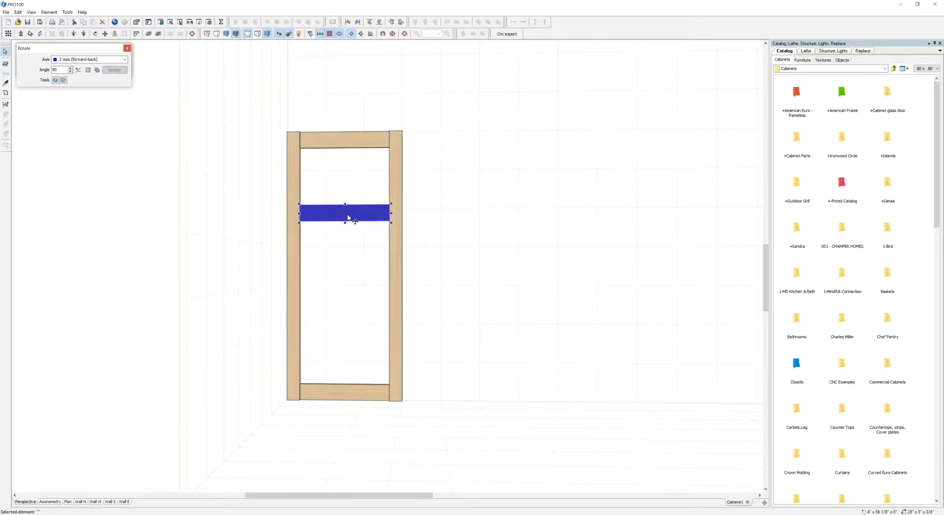
{"action": "left_click", "coordinate": [359, 390]}
{"action": "left_click", "coordinate": [346, 211], "text": "shift"}
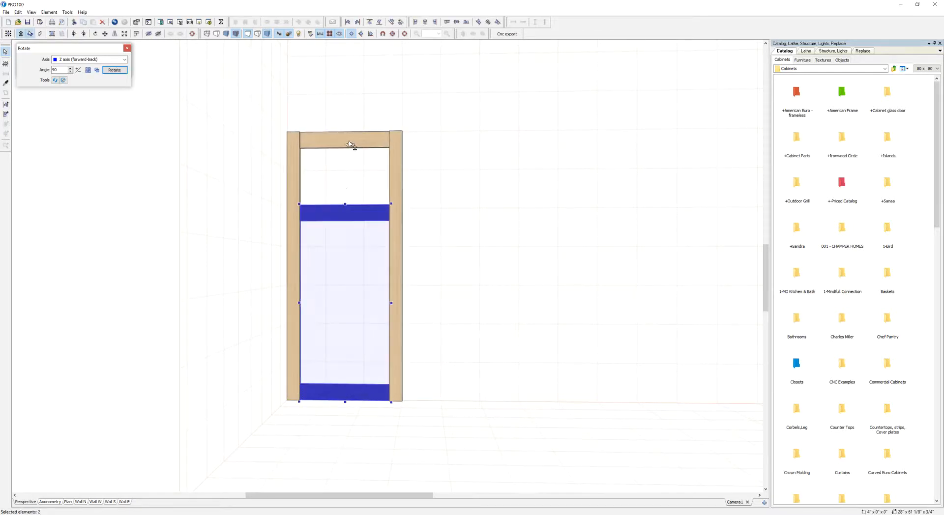
{"action": "left_click", "coordinate": [347, 144], "text": "shift"}
{"action": "right_click", "coordinate": [349, 143]}
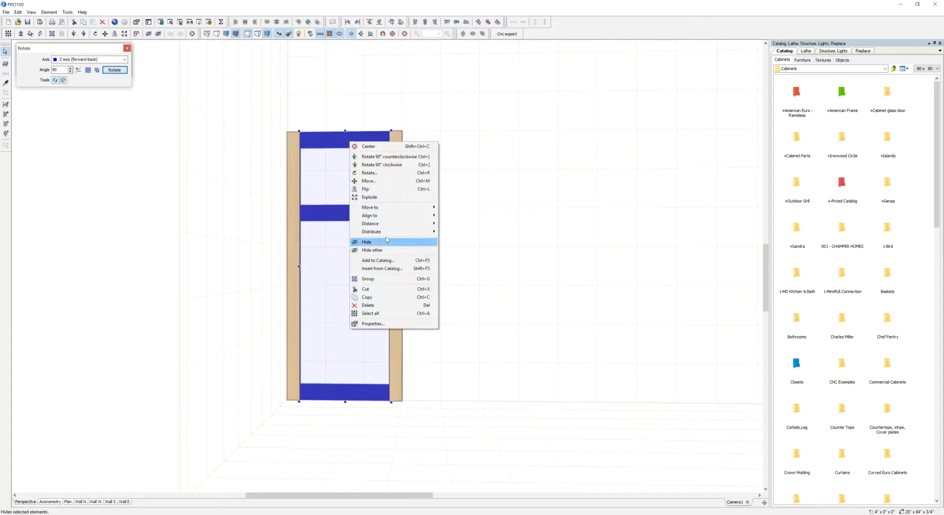
{"action": "mouse_move", "coordinate": [389, 232]}
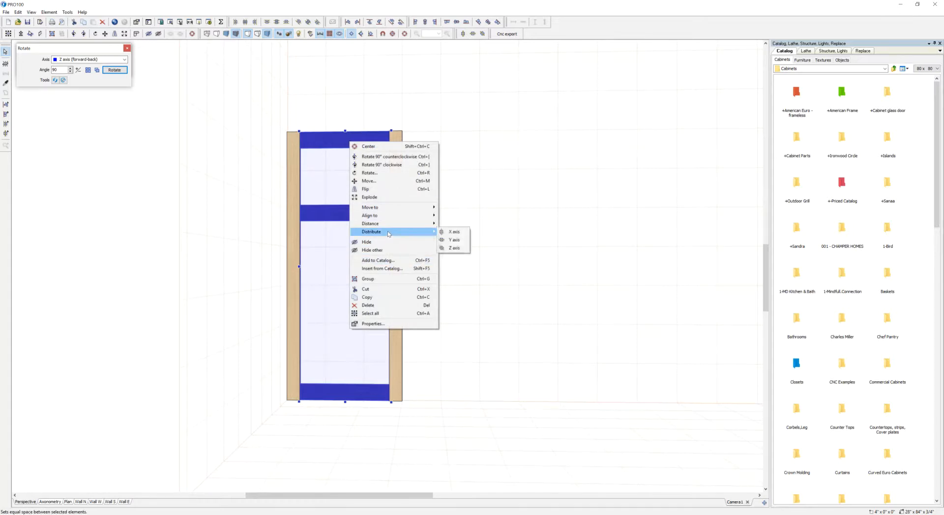
{"action": "left_click", "coordinate": [454, 241]}
{"action": "mouse_move", "coordinate": [493, 233]}
{"action": "left_mouse_down"}
{"action": "mouse_move", "coordinate": [538, 255]}
{"action": "mouse_move", "coordinate": [509, 248]}
{"action": "mouse_move", "coordinate": [500, 297]}
{"action": "mouse_move", "coordinate": [472, 302]}
{"action": "mouse_move", "coordinate": [501, 251]}
{"action": "mouse_move", "coordinate": [503, 239]}
{"action": "mouse_move", "coordinate": [486, 237]}
{"action": "left_mouse_up"}
Place a new board on the back wall beside the door and check its dimensions
{"action": "left_click", "coordinate": [5, 64]}
{"action": "left_click", "coordinate": [536, 202]}
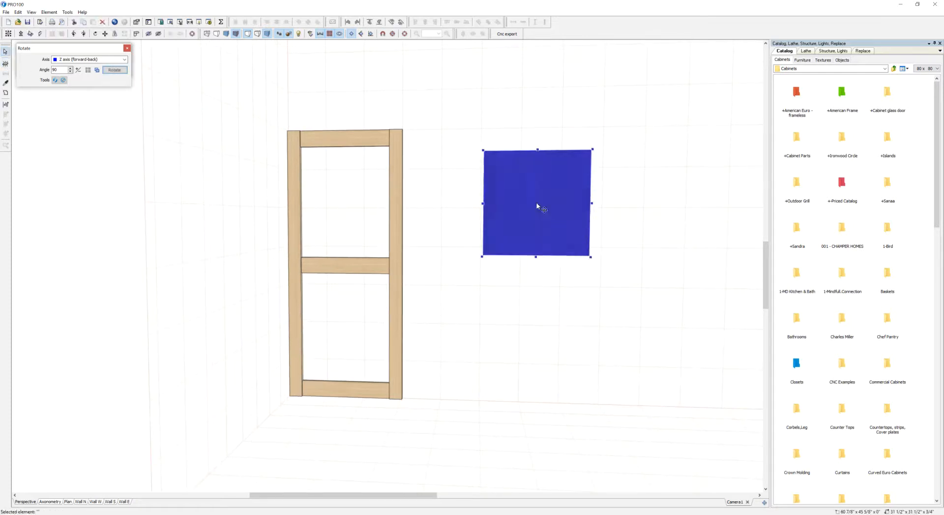
{"action": "double_click", "coordinate": [536, 202]}
{"action": "left_click", "coordinate": [617, 240]}
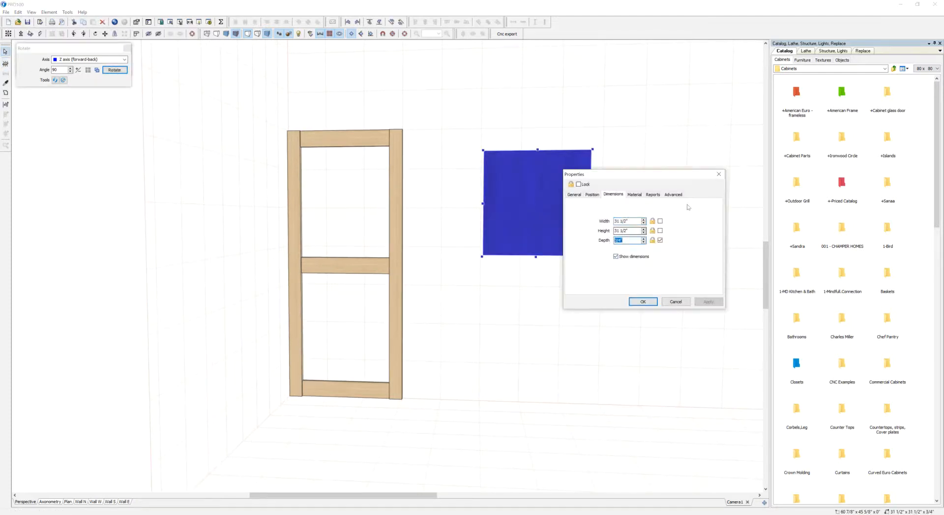
{"action": "left_click", "coordinate": [718, 175]}
{"action": "left_click_drag", "start_coordinate": [710, 181], "coordinate": [680, 181]}
Move the new board into the door's upper opening and stretch it to fill the opening, 28" wide by 34 1/2" high
{"action": "left_click_drag", "start_coordinate": [530, 208], "coordinate": [288, 211]}
{"action": "left_click", "coordinate": [290, 204]}
{"action": "left_click", "coordinate": [308, 196]}
{"action": "left_click_drag", "start_coordinate": [294, 207], "coordinate": [312, 188]}
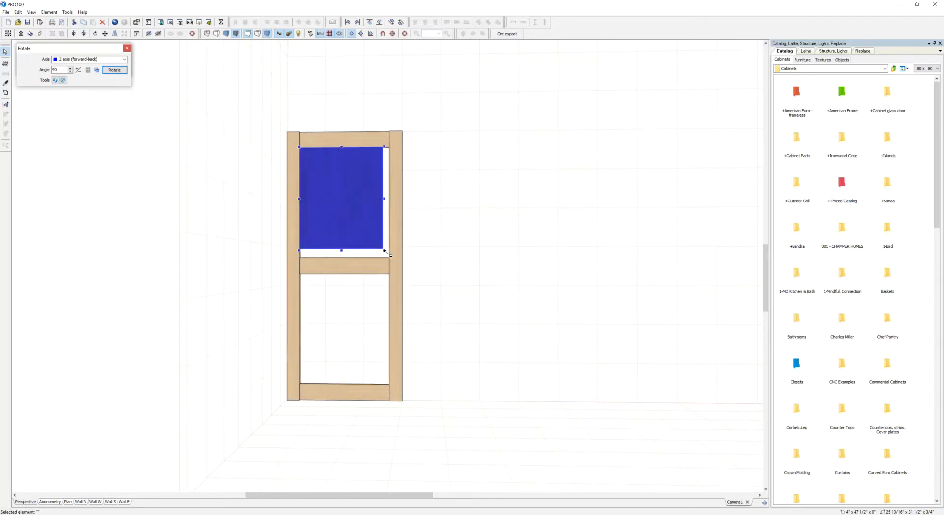
{"action": "mouse_move", "coordinate": [512, 219]}
{"action": "left_mouse_down"}
{"action": "mouse_move", "coordinate": [466, 255]}
{"action": "mouse_move", "coordinate": [531, 215]}
{"action": "mouse_move", "coordinate": [502, 221]}
{"action": "left_mouse_up"}
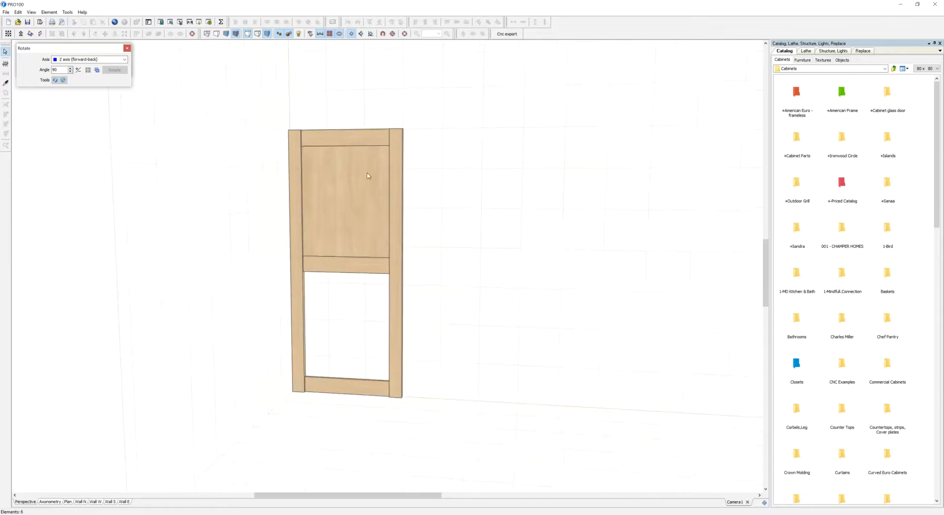
Open the upper panel in the shape editor to edit its outline
{"action": "left_click", "coordinate": [360, 198]}
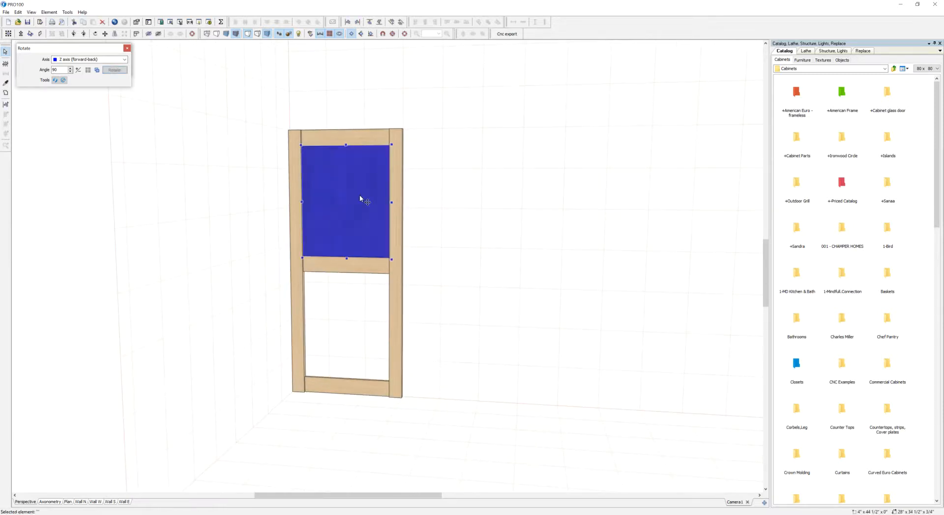
{"action": "left_click", "coordinate": [6, 94]}
{"action": "left_click", "coordinate": [512, 245]}
{"action": "left_click", "coordinate": [78, 70]}
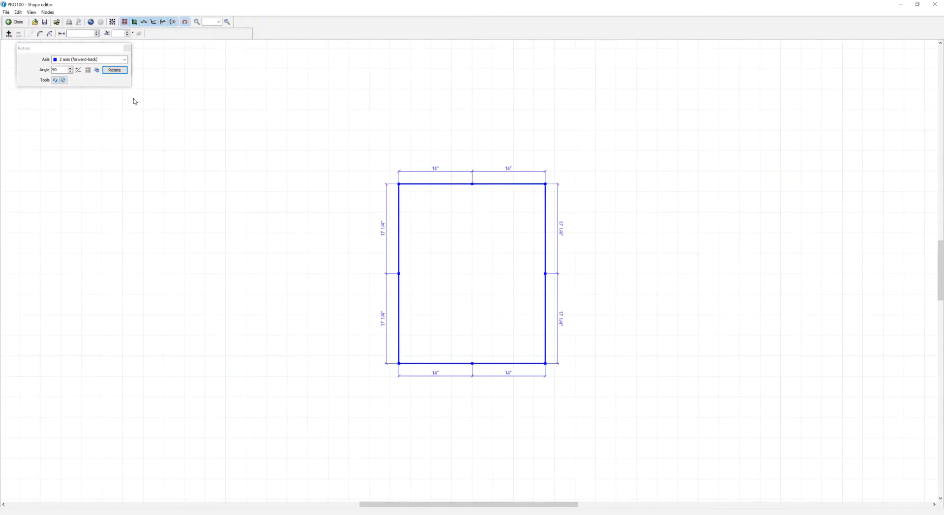
{"action": "scroll", "coordinate": [586, 272], "scroll_direction": "up", "scroll_amount": 2}
Try to set the lower segment of the panel's left edge to 2 1/2", then undo it
{"action": "left_click", "coordinate": [375, 295]}
{"action": "left_click", "coordinate": [348, 279]}
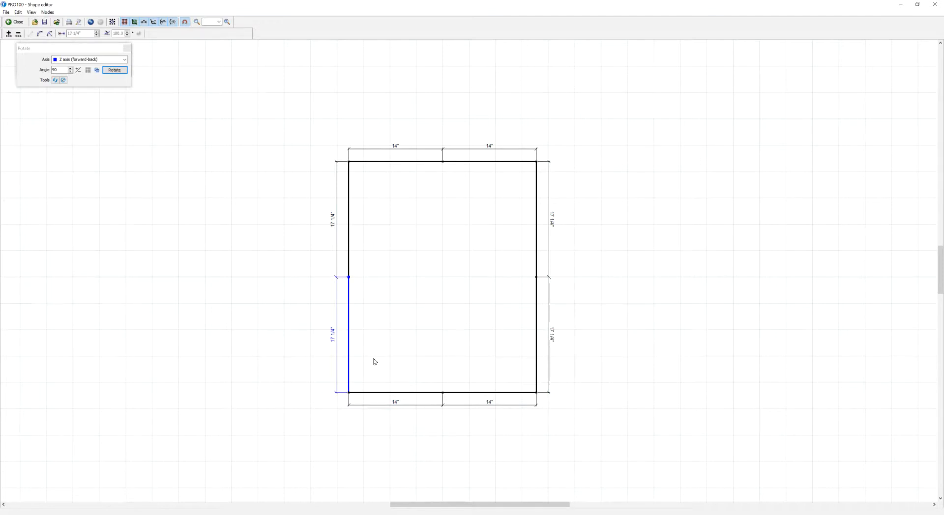
{"action": "left_click", "coordinate": [81, 34]}
{"action": "type", "text": "2 1/2"}
{"action": "key", "text": "Return"}
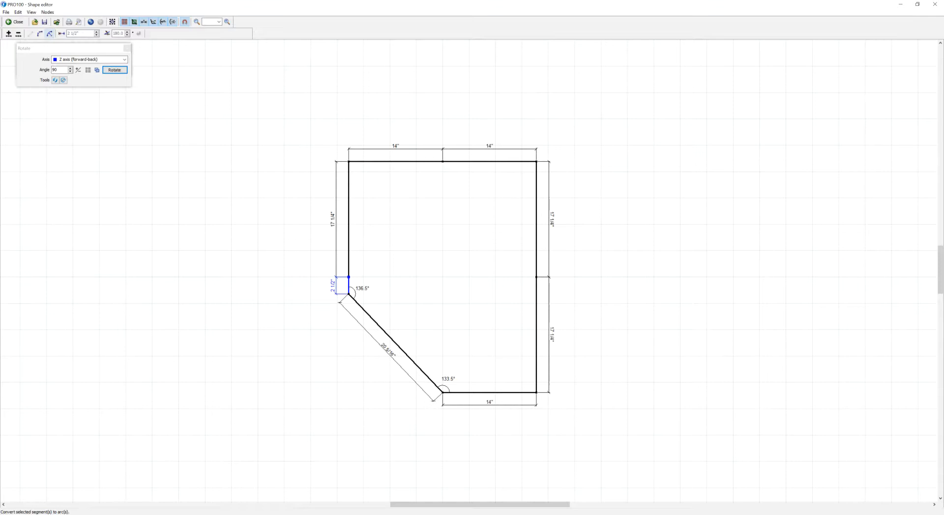
{"action": "key", "text": "ctrl+z"}
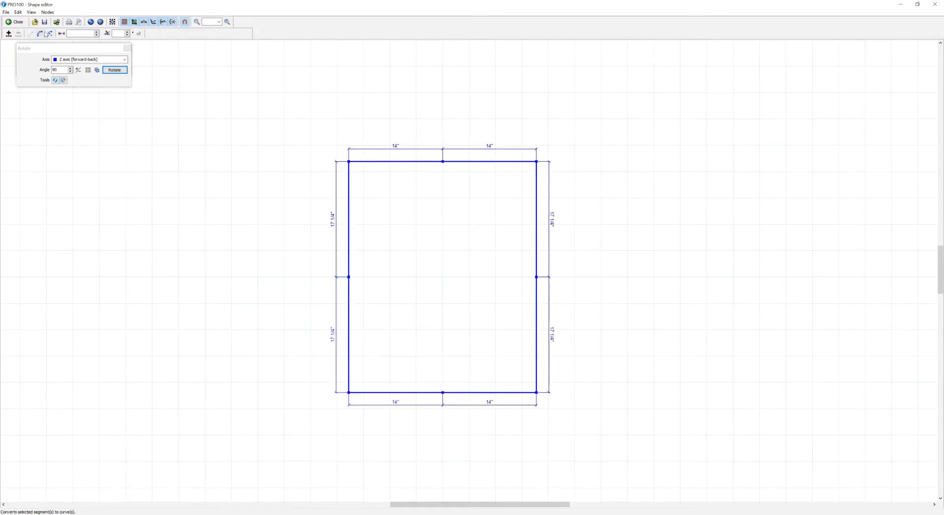
Set the two outline segments meeting at the panel's lower-left corner to 2 1/2" each, keeping the edges straight
{"action": "left_click", "coordinate": [410, 259]}
{"action": "left_click", "coordinate": [349, 280]}
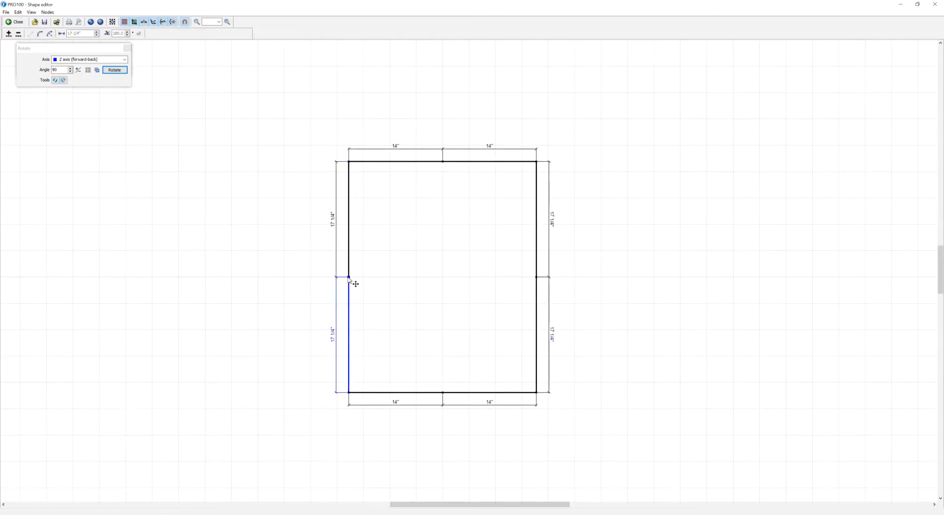
{"action": "left_click", "coordinate": [64, 34]}
{"action": "type", "text": "2.5"}
{"action": "key", "text": "Return"}
{"action": "left_click", "coordinate": [351, 393]}
{"action": "left_click", "coordinate": [61, 34]}
{"action": "type", "text": "2.5"}
{"action": "key", "text": "Return"}
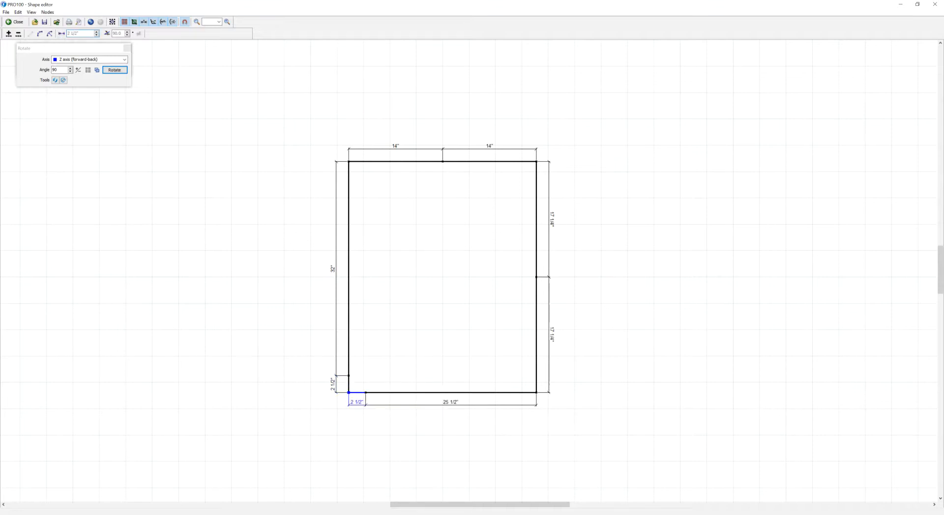
Try to set the upper segment of the panel's right edge to 2 1/2", then undo it
{"action": "left_click", "coordinate": [442, 164]}
{"action": "left_click", "coordinate": [536, 164]}
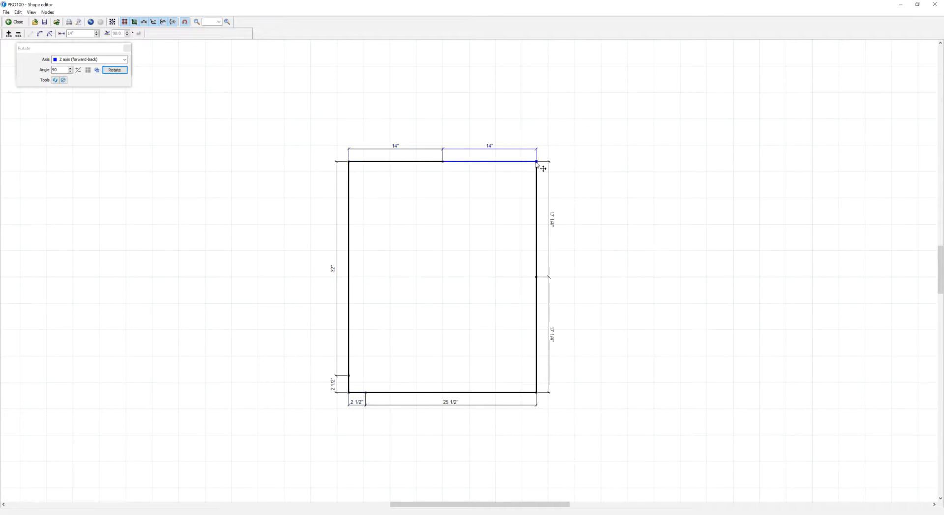
{"action": "left_click", "coordinate": [535, 275]}
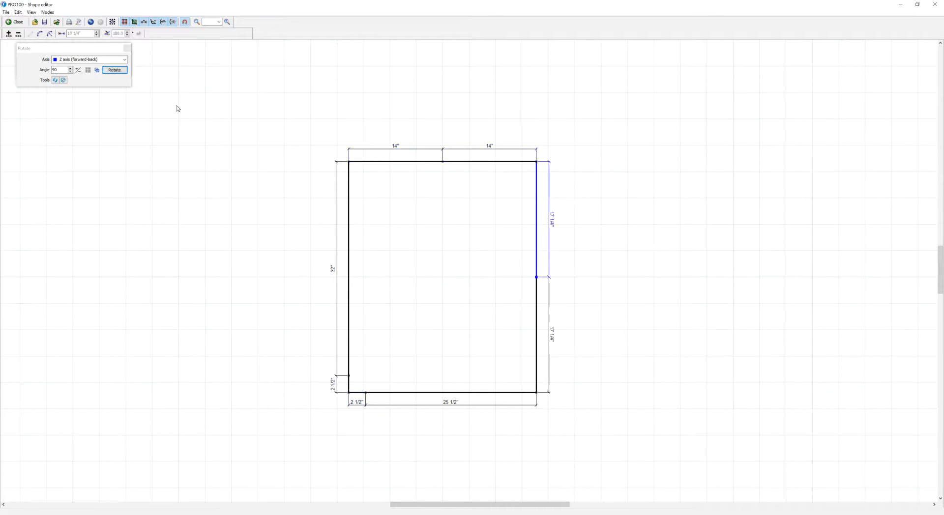
{"action": "left_click", "coordinate": [86, 34]}
{"action": "type", "text": "2 1/2"}
{"action": "key", "text": "Return"}
{"action": "key", "text": "ctrl+z"}
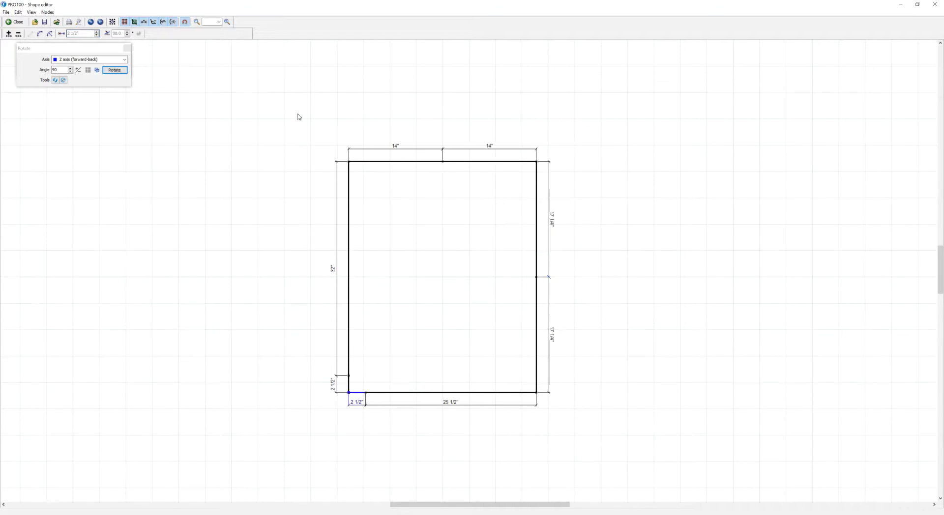
Set the two outline segments meeting at the panel's upper-right corner to 2 1/2" each
{"action": "left_click", "coordinate": [538, 278]}
{"action": "left_click", "coordinate": [60, 35]}
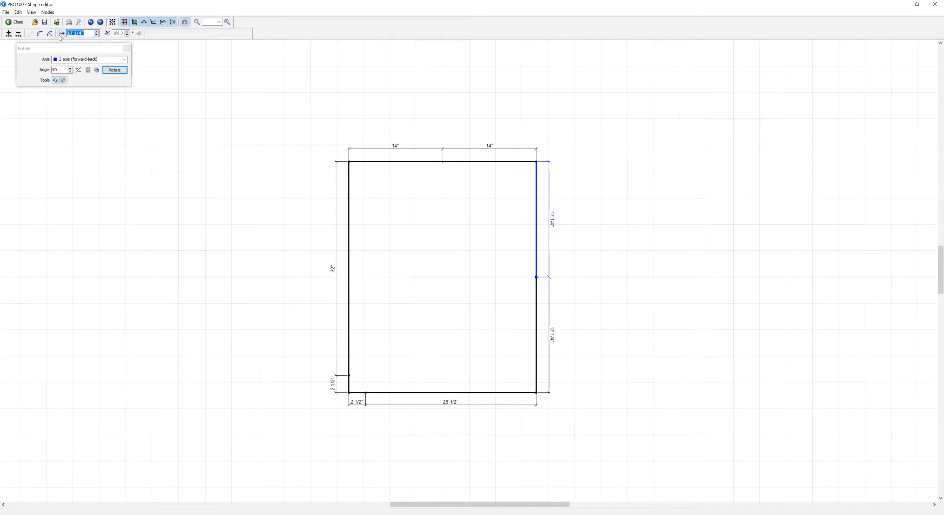
{"action": "type", "text": "2 1/2"}
{"action": "key", "text": "Return"}
{"action": "left_click", "coordinate": [543, 167]}
{"action": "left_click", "coordinate": [62, 34]}
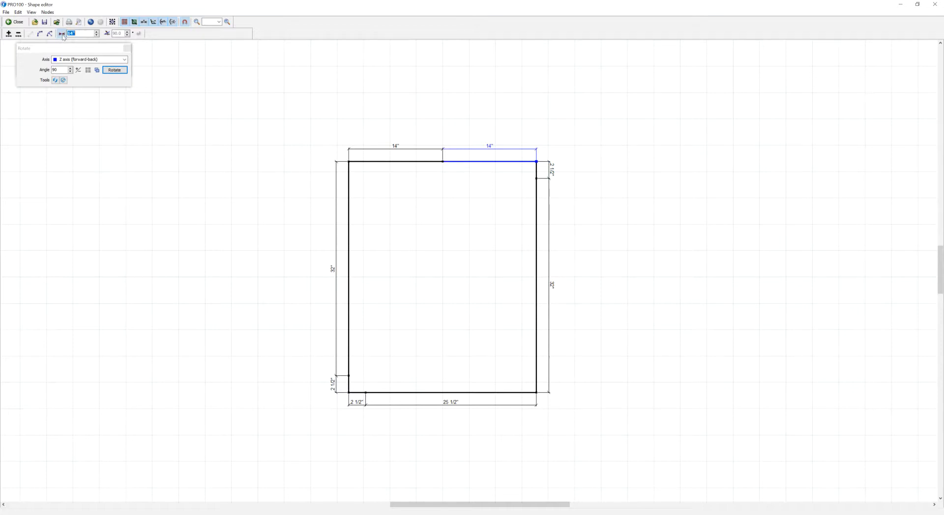
{"action": "type", "text": "2 1/2"}
{"action": "key", "text": "Return"}
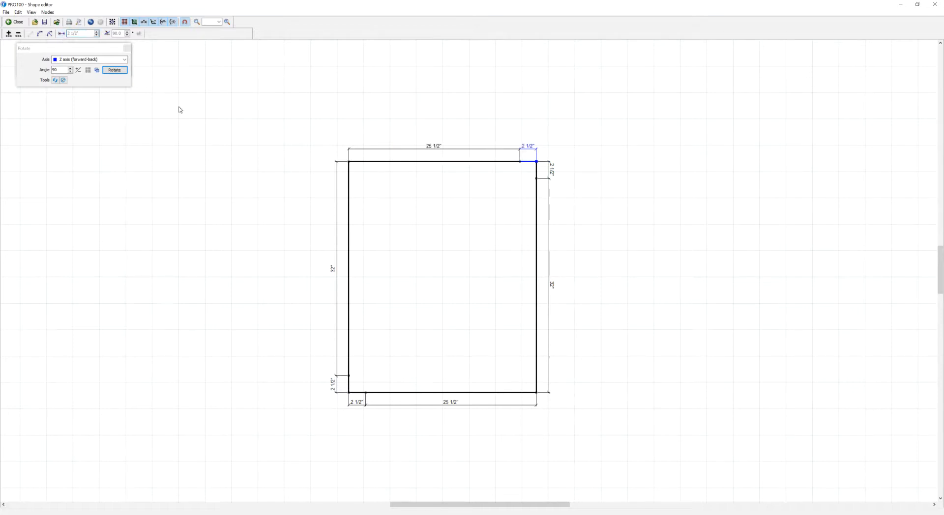
Delete the panel's upper-left and lower-right corner nodes to form a diagonal brace, and close the shape editor
{"action": "left_click", "coordinate": [355, 168]}
{"action": "left_click", "coordinate": [18, 34]}
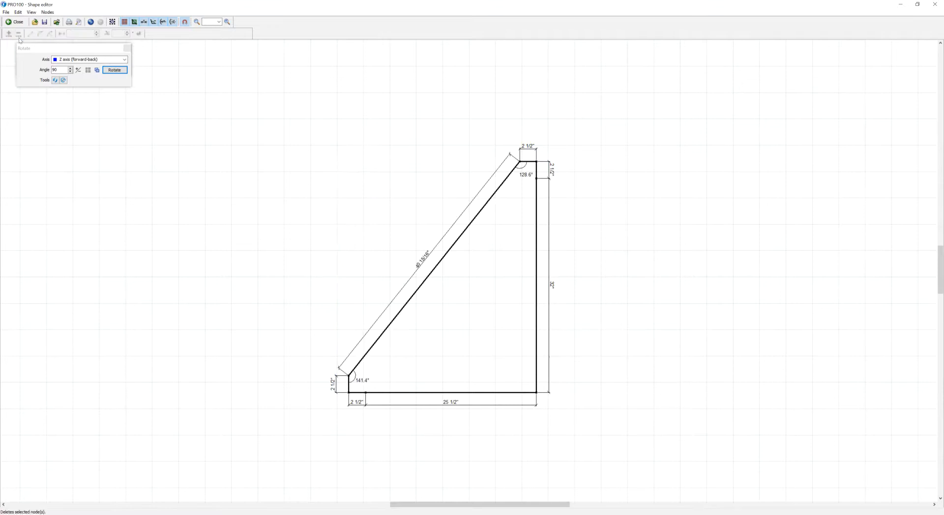
{"action": "left_click", "coordinate": [543, 398]}
{"action": "left_click", "coordinate": [18, 33]}
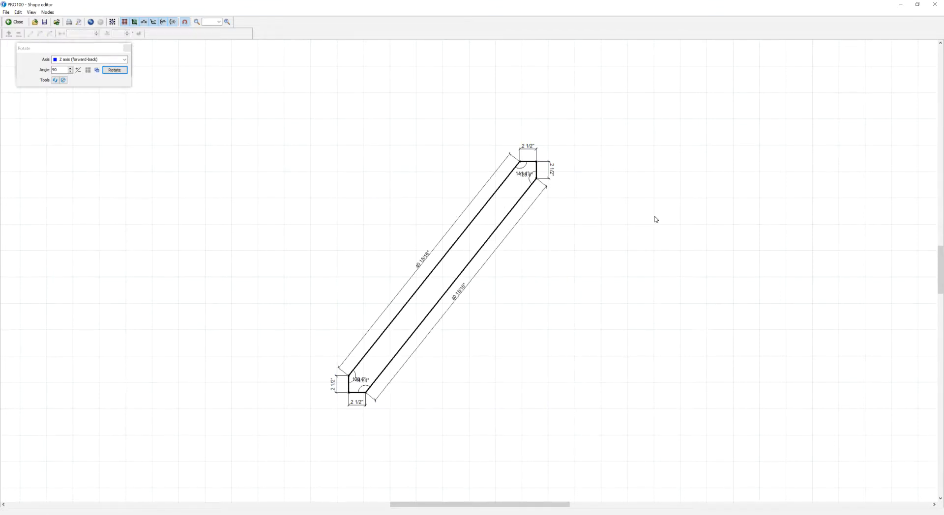
{"action": "left_click", "coordinate": [18, 22]}
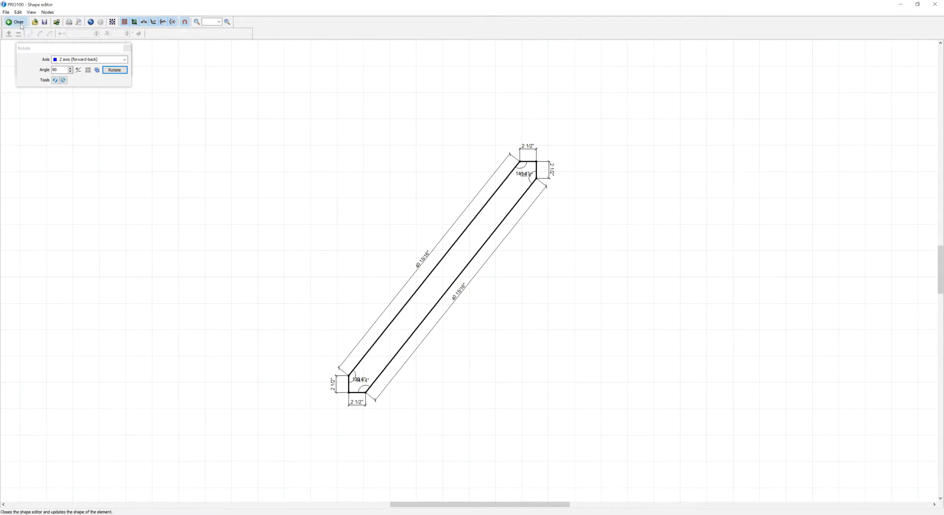
{"action": "left_click", "coordinate": [565, 221]}
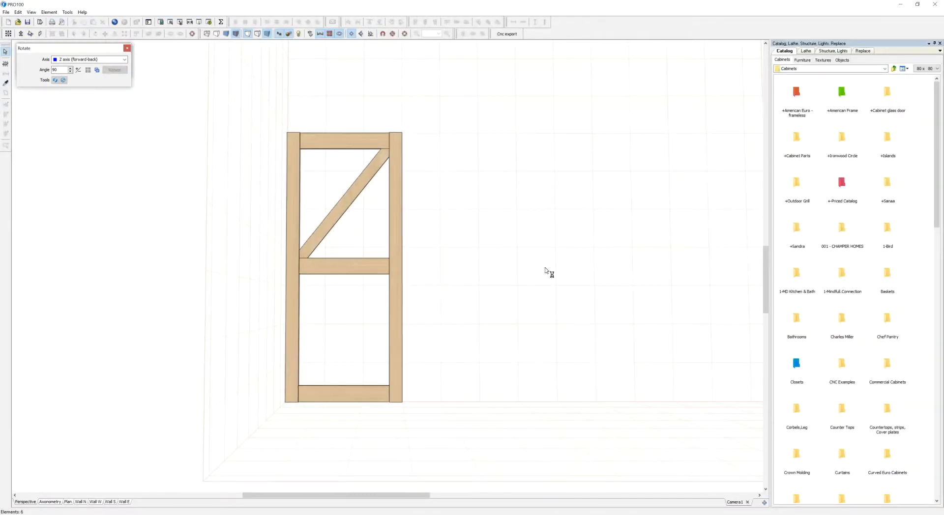
Copy the diagonal brace into the door's lower opening and flip the copy horizontally
{"action": "left_click_drag", "start_coordinate": [765, 268], "coordinate": [763, 273]}
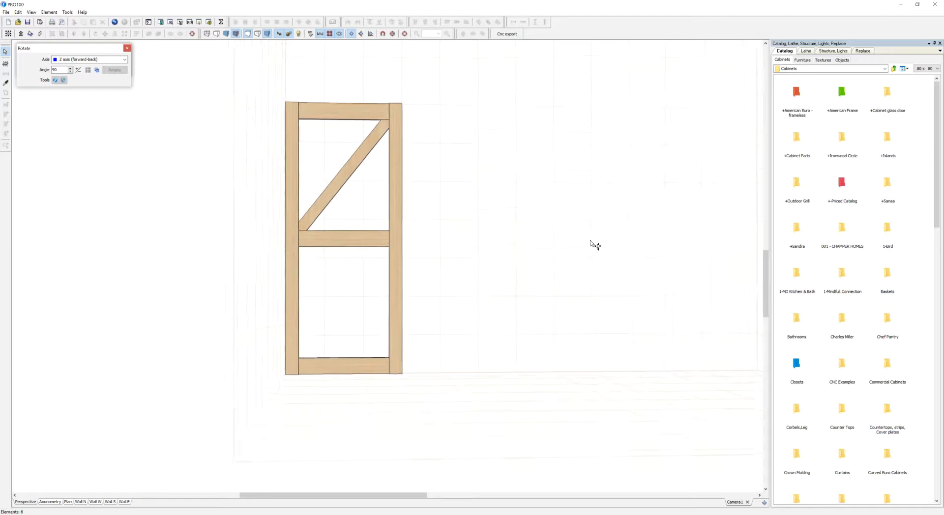
{"action": "left_click_drag", "start_coordinate": [346, 171], "coordinate": [351, 299], "text": "ctrl"}
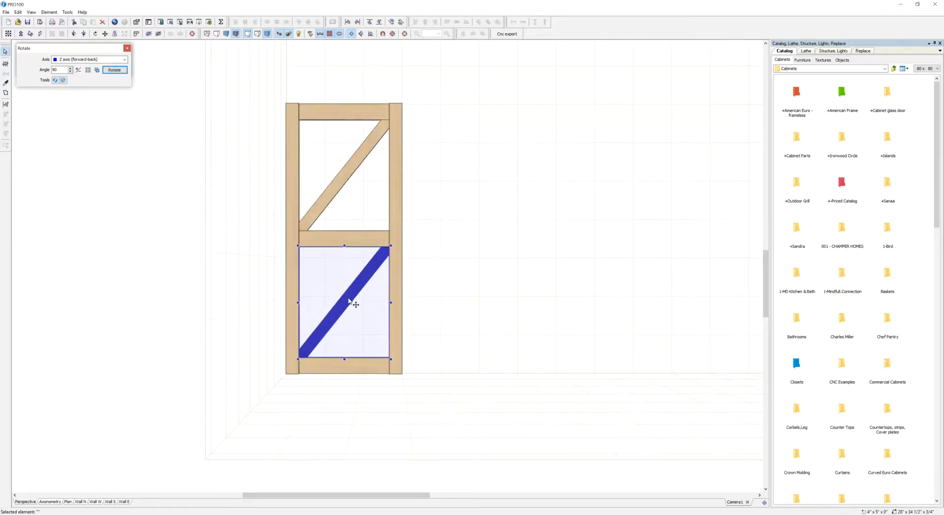
{"action": "left_click", "coordinate": [522, 270]}
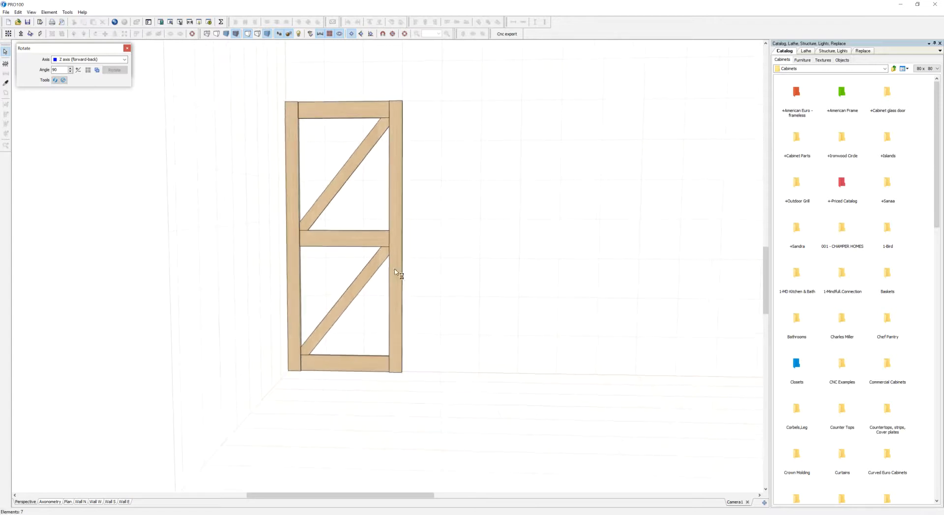
{"action": "left_click", "coordinate": [378, 274]}
{"action": "left_click", "coordinate": [116, 35]}
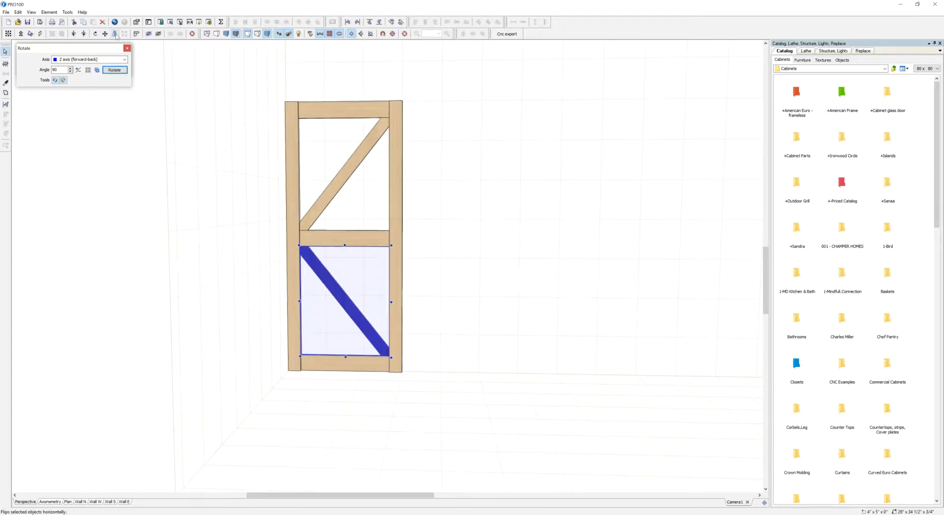
Copy the right stile beside the door and make the copy 3" wide and 3/4" deep
{"action": "left_click_drag", "start_coordinate": [571, 253], "coordinate": [462, 231]}
{"action": "left_click", "coordinate": [403, 266]}
{"action": "left_click_drag", "start_coordinate": [480, 286], "coordinate": [459, 249]}
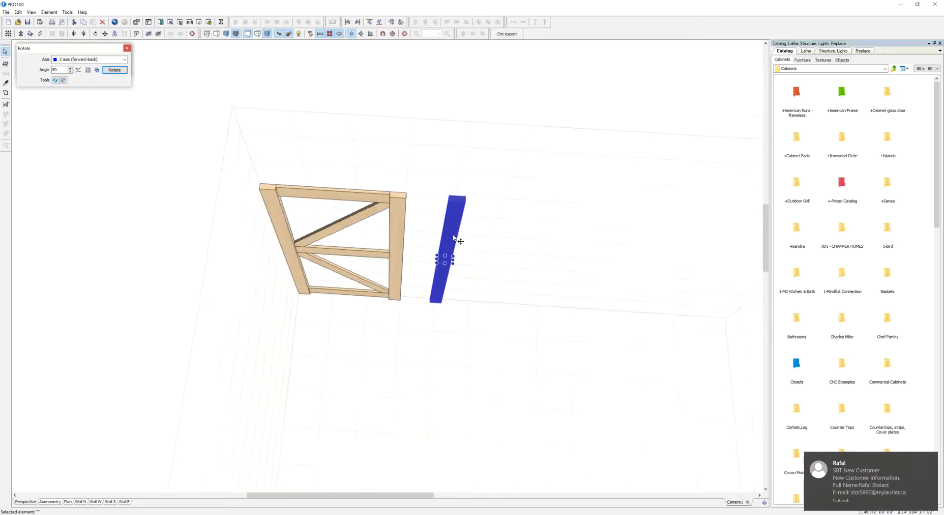
{"action": "double_click", "coordinate": [454, 237]}
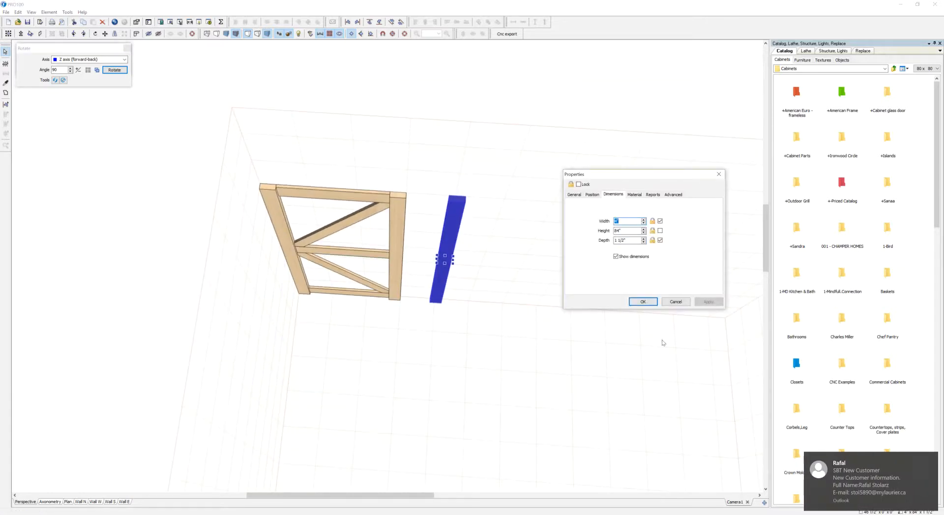
{"action": "left_click", "coordinate": [934, 461]}
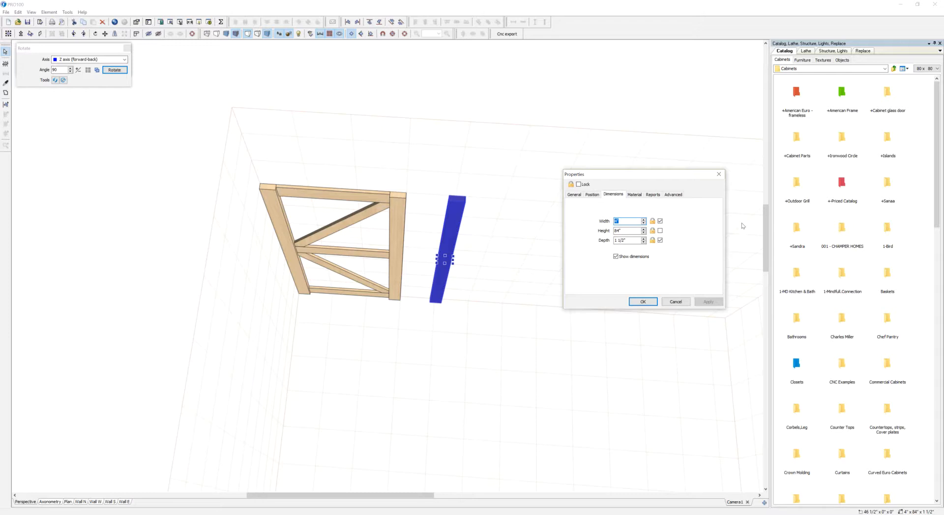
{"action": "type", "text": "3"}
{"action": "key", "text": "Tab"}
{"action": "left_click", "coordinate": [645, 303]}
Move the 3" slat into the door frame over the rails, tight against the right stile
{"action": "middle_click_drag", "start_coordinate": [506, 204], "coordinate": [530, 257]}
{"action": "left_click_drag", "start_coordinate": [457, 248], "coordinate": [377, 270]}
{"action": "scroll", "coordinate": [417, 256], "scroll_direction": "up", "scroll_amount": 5}
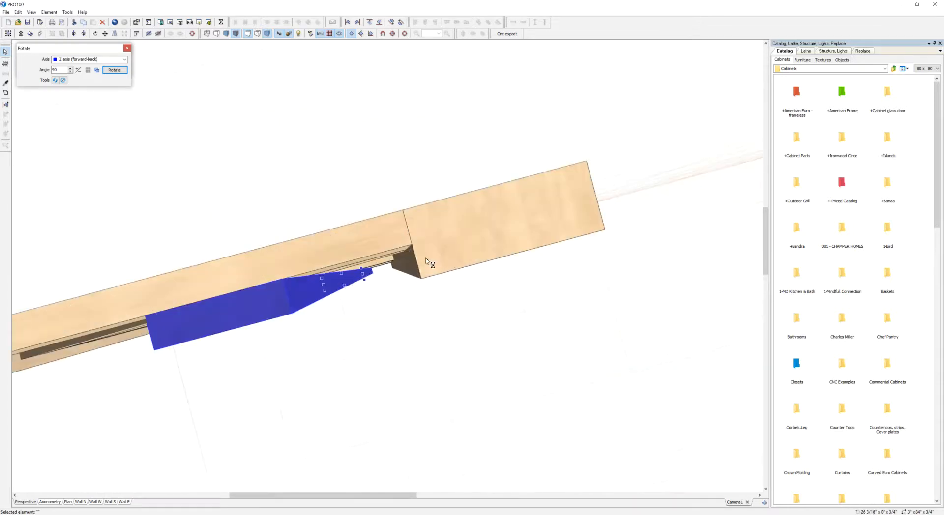
{"action": "scroll", "coordinate": [407, 324], "scroll_direction": "down", "scroll_amount": 3}
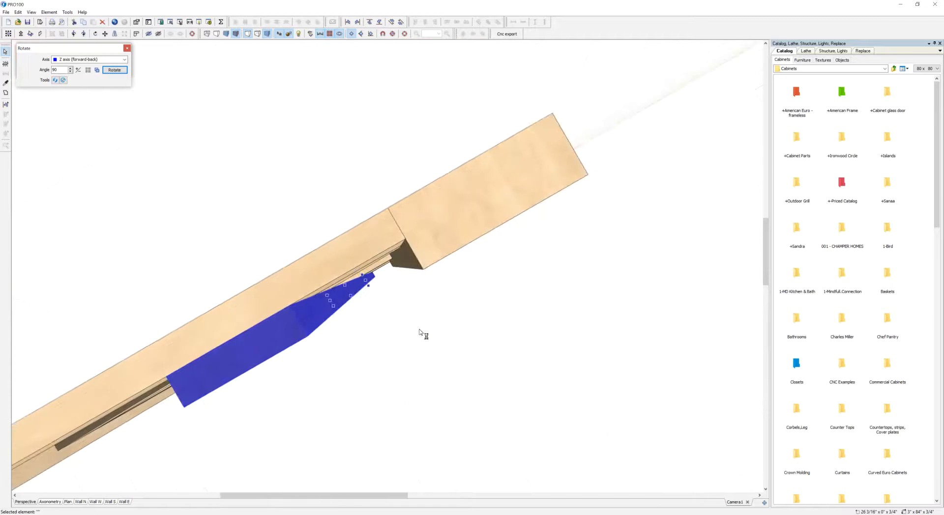
{"action": "scroll", "coordinate": [438, 324], "scroll_direction": "down", "scroll_amount": 2}
{"action": "left_click_drag", "start_coordinate": [437, 323], "coordinate": [437, 317]}
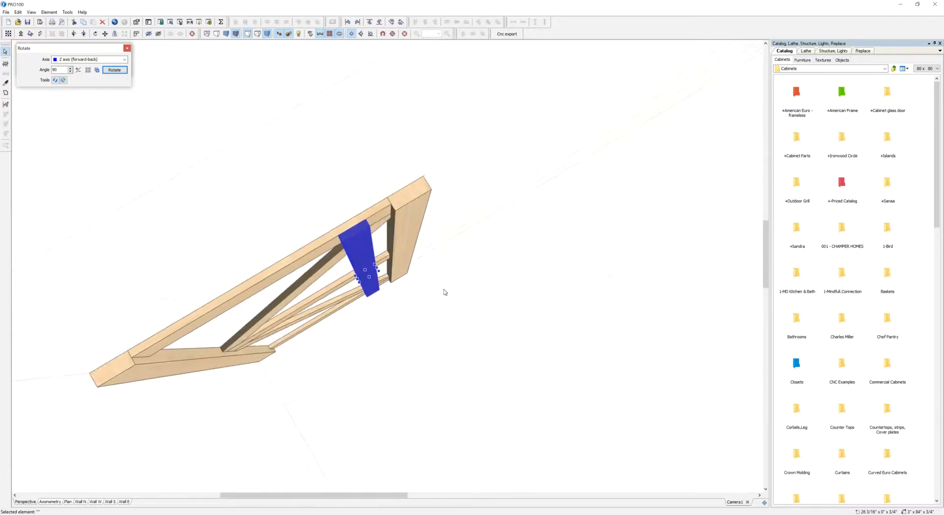
{"action": "left_click_drag", "start_coordinate": [351, 234], "coordinate": [372, 184]}
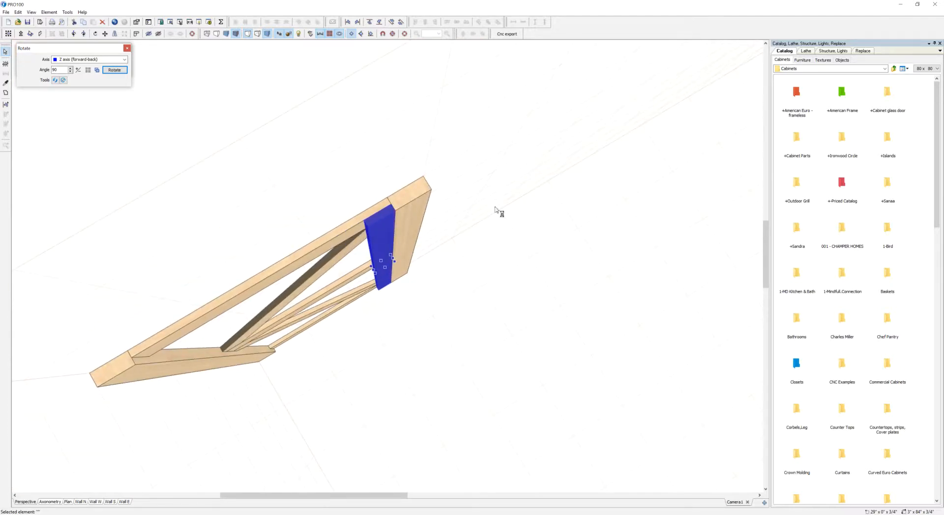
Slide the slat across the door until it sits against the left stile
{"action": "left_click_drag", "start_coordinate": [495, 206], "coordinate": [502, 210]}
{"action": "left_click_drag", "start_coordinate": [479, 287], "coordinate": [479, 288]}
{"action": "left_click_drag", "start_coordinate": [389, 190], "coordinate": [382, 172]}
{"action": "left_click_drag", "start_coordinate": [564, 151], "coordinate": [95, 157]}
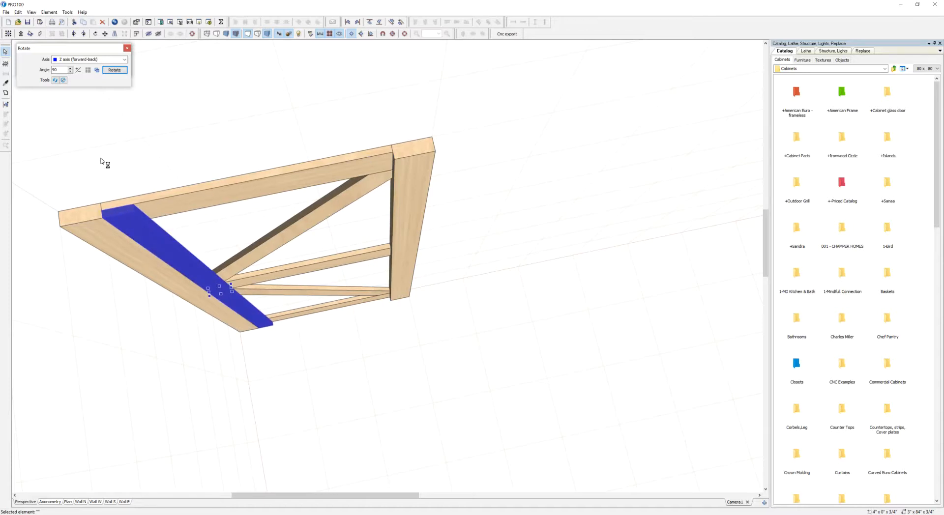
Move the slat 1/4" along the X axis, away from the left stile
{"action": "scroll", "coordinate": [140, 140], "scroll_direction": "down", "scroll_amount": 3}
{"action": "left_click_drag", "start_coordinate": [195, 176], "coordinate": [200, 152]}
{"action": "left_click_drag", "start_coordinate": [285, 110], "coordinate": [273, 92]}
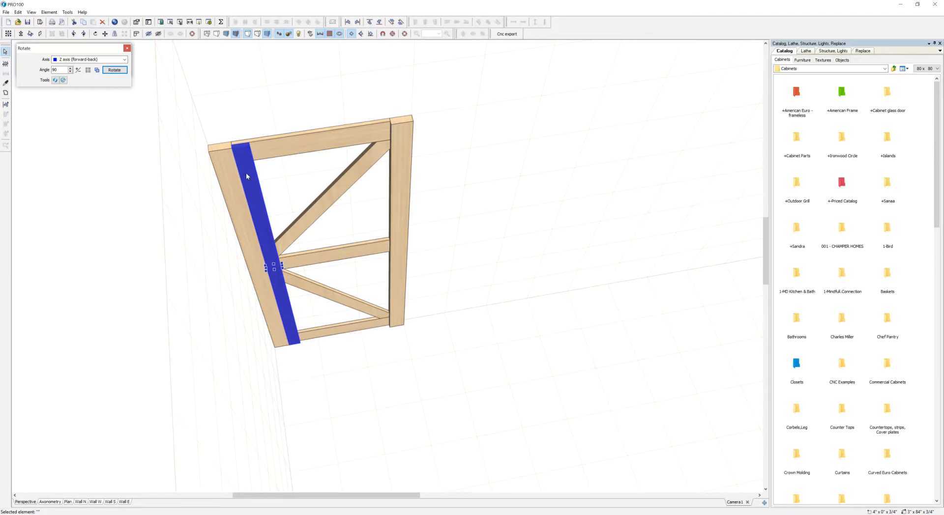
{"action": "right_click", "coordinate": [245, 173]}
{"action": "left_click", "coordinate": [265, 224]}
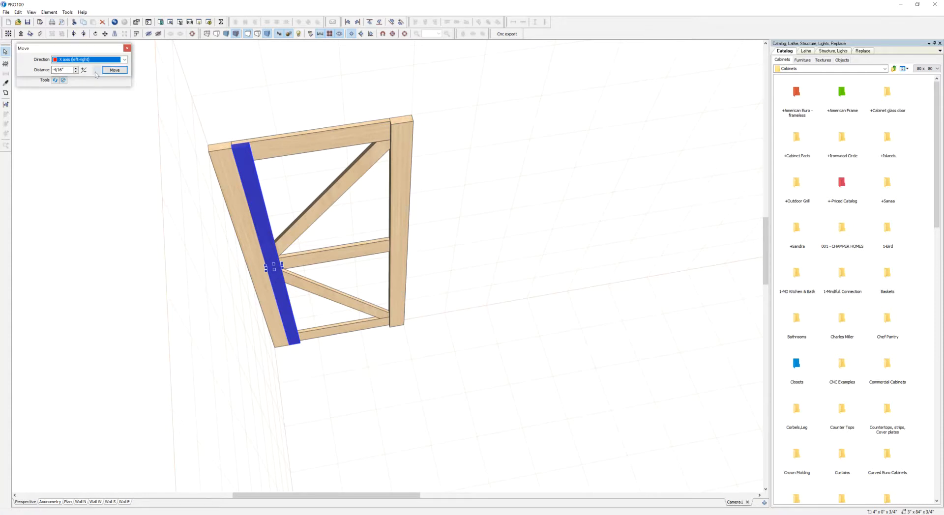
{"action": "double_click", "coordinate": [64, 70]}
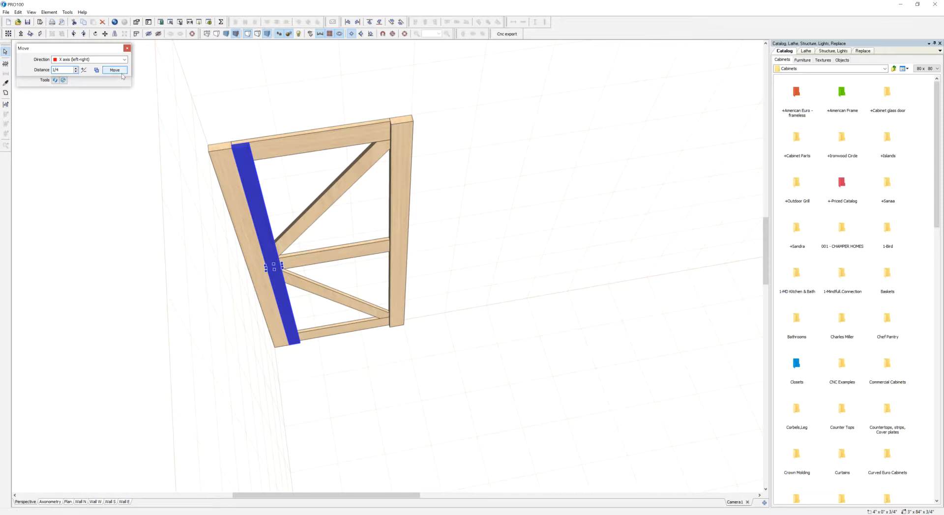
{"action": "left_click", "coordinate": [105, 70]}
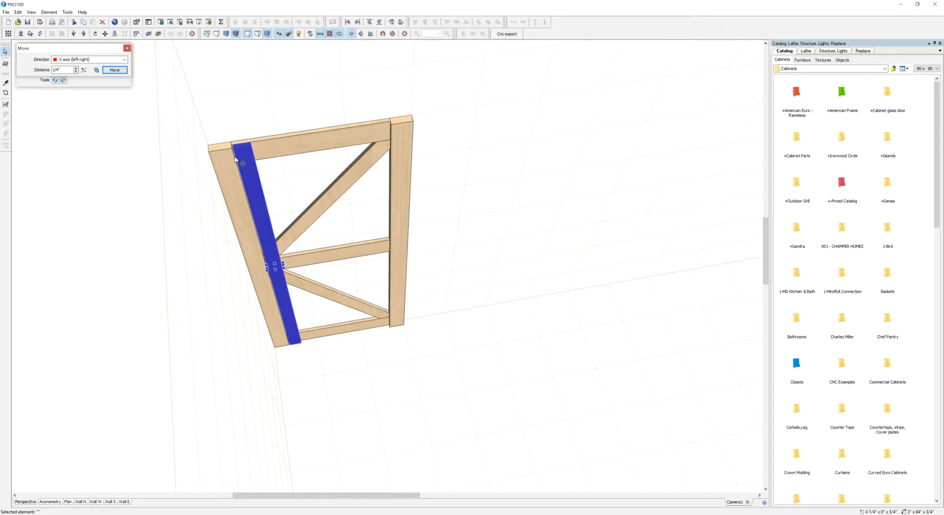
Make seven copies of the 3" slat along the X axis, each offset 3 1/4" from the previous one
{"action": "left_click", "coordinate": [96, 72]}
{"action": "double_click", "coordinate": [251, 165]}
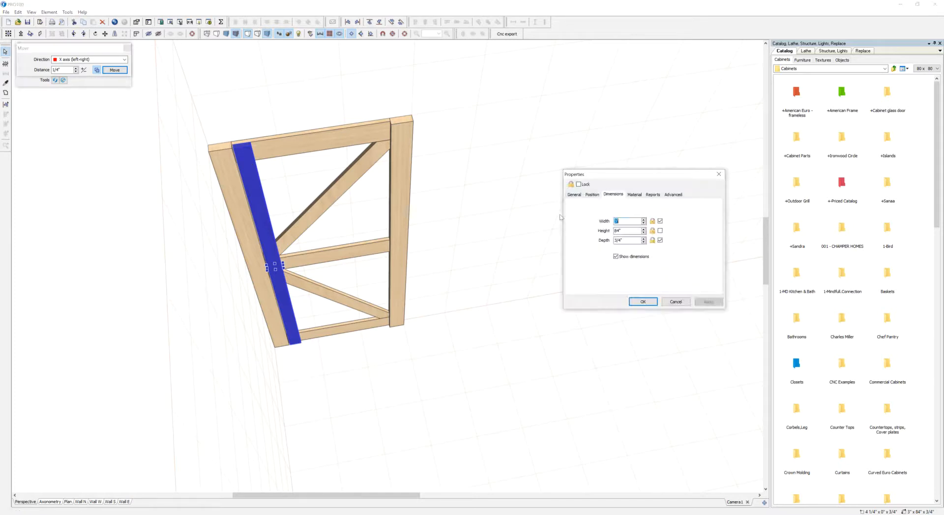
{"action": "left_click", "coordinate": [719, 174]}
{"action": "left_click_drag", "start_coordinate": [64, 71], "coordinate": [46, 70]}
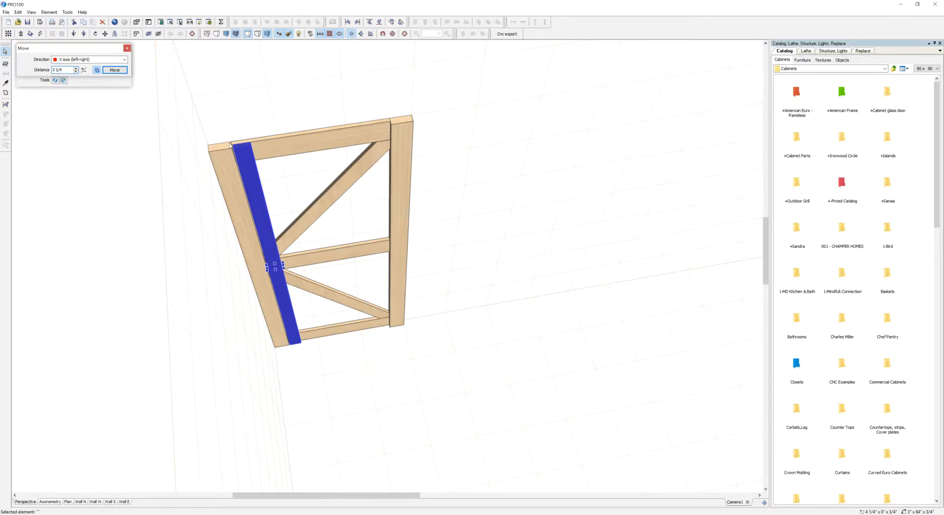
{"action": "left_click", "coordinate": [115, 70]}
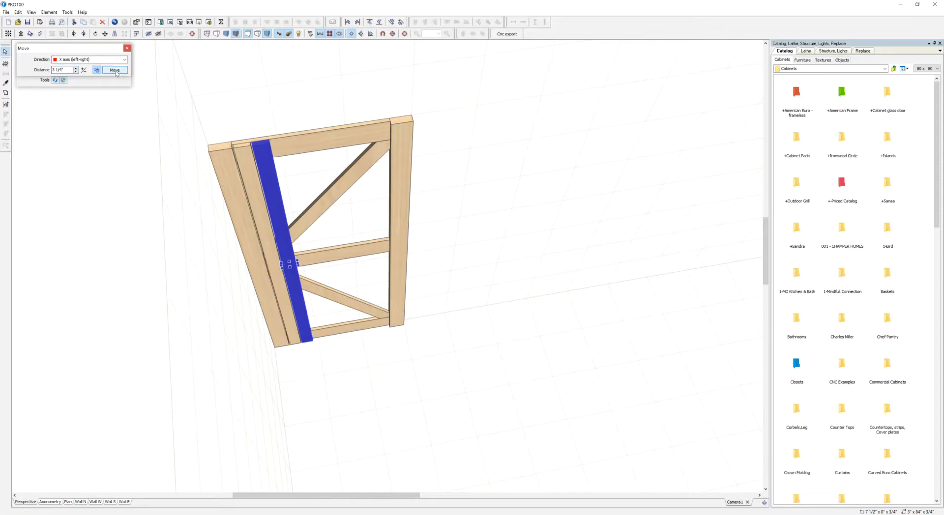
{"action": "left_click", "coordinate": [115, 70]}
{"action": "left_click", "coordinate": [115, 71]}
{"action": "left_click", "coordinate": [115, 70]}
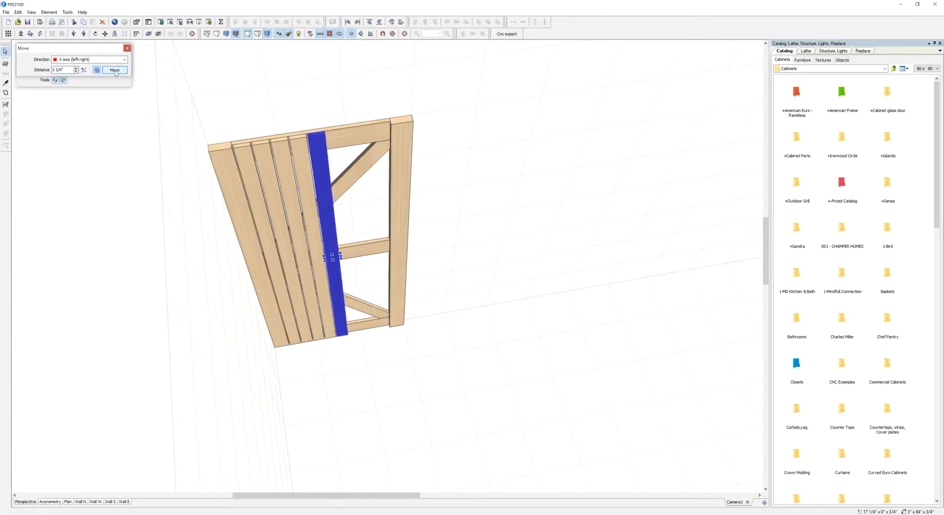
{"action": "left_click", "coordinate": [115, 70]}
{"action": "left_click", "coordinate": [115, 70]}
{"action": "left_click", "coordinate": [115, 71]}
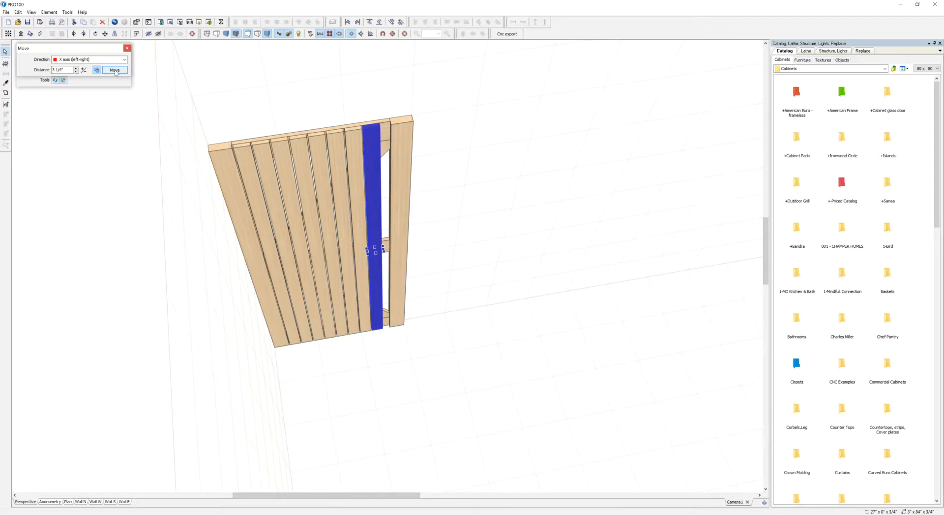
Select all eight slats and stretch the selection across to the right stile, closing the remaining gap
{"action": "middle_click_drag", "start_coordinate": [467, 197], "coordinate": [470, 189]}
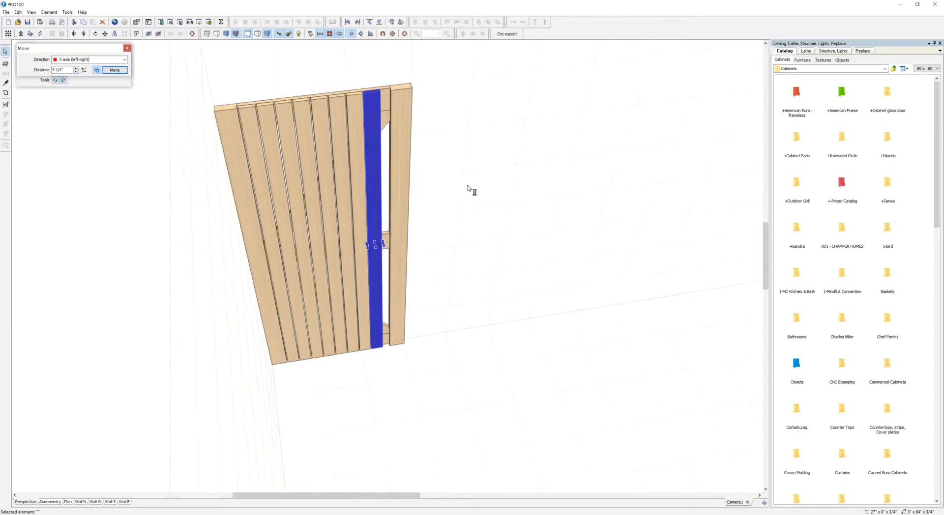
{"action": "left_click", "coordinate": [356, 172], "text": "shift"}
{"action": "left_click", "coordinate": [344, 171], "text": "shift"}
{"action": "left_click", "coordinate": [324, 173], "text": "shift"}
{"action": "left_click", "coordinate": [308, 178], "text": "shift"}
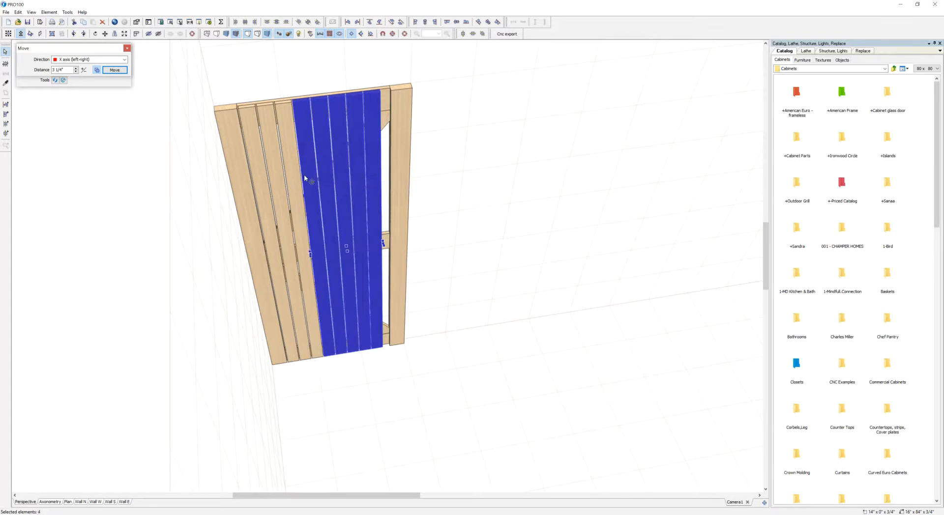
{"action": "left_click", "coordinate": [290, 182], "text": "shift"}
{"action": "left_click", "coordinate": [278, 186], "text": "shift"}
{"action": "left_click", "coordinate": [259, 187], "text": "shift"}
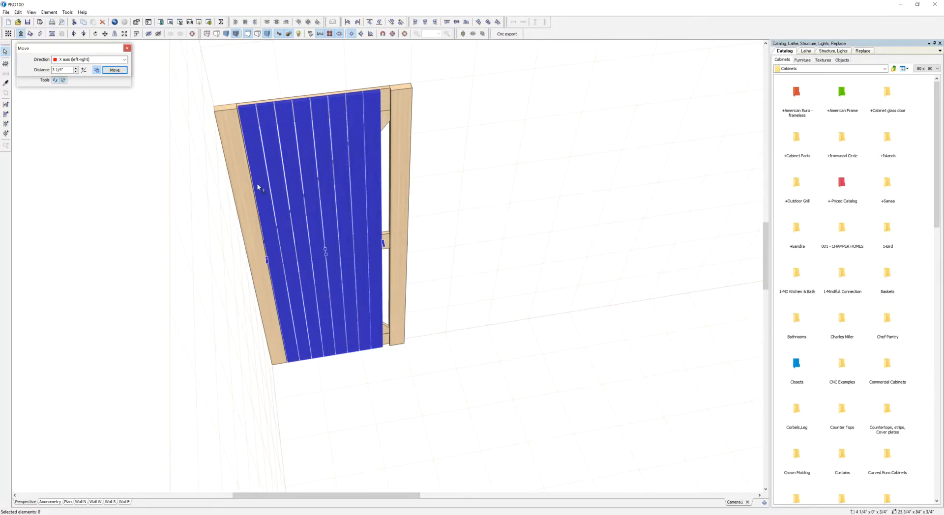
{"action": "left_click_drag", "start_coordinate": [384, 245], "coordinate": [394, 253]}
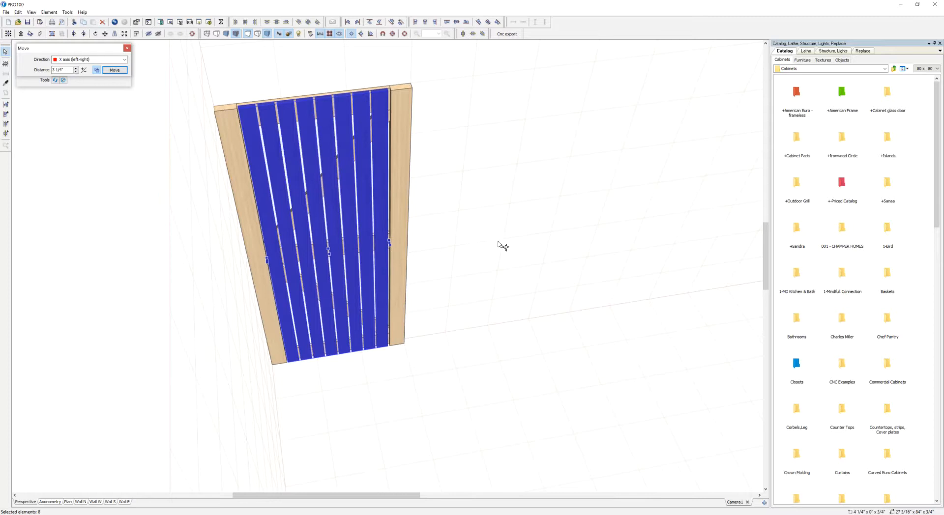
Reselect the eight slats and distribute them evenly along the X axis
{"action": "left_click", "coordinate": [415, 246]}
{"action": "left_click", "coordinate": [382, 244]}
{"action": "left_click", "coordinate": [366, 248], "text": "shift"}
{"action": "left_click", "coordinate": [351, 253], "text": "shift"}
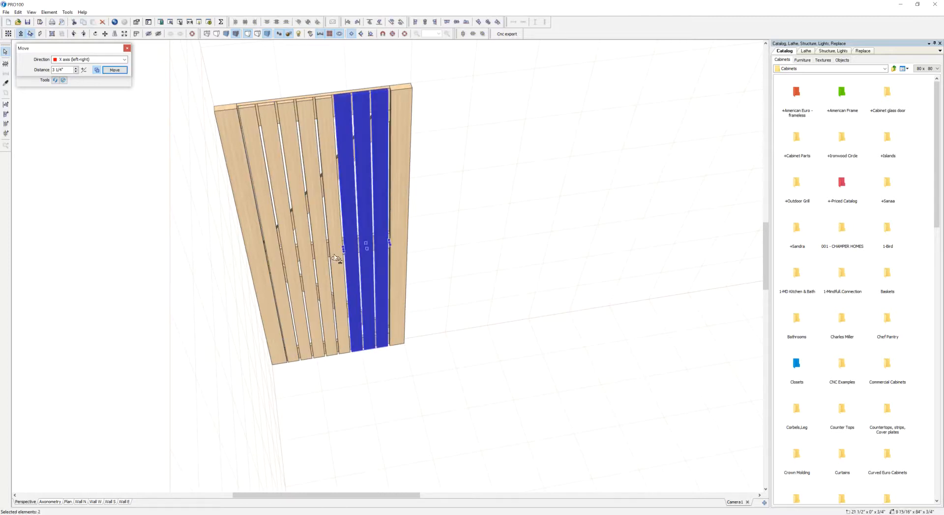
{"action": "left_click", "coordinate": [337, 259], "text": "shift"}
{"action": "left_click", "coordinate": [323, 261], "text": "shift"}
{"action": "left_click", "coordinate": [307, 264], "text": "shift"}
{"action": "left_click", "coordinate": [291, 266], "text": "shift"}
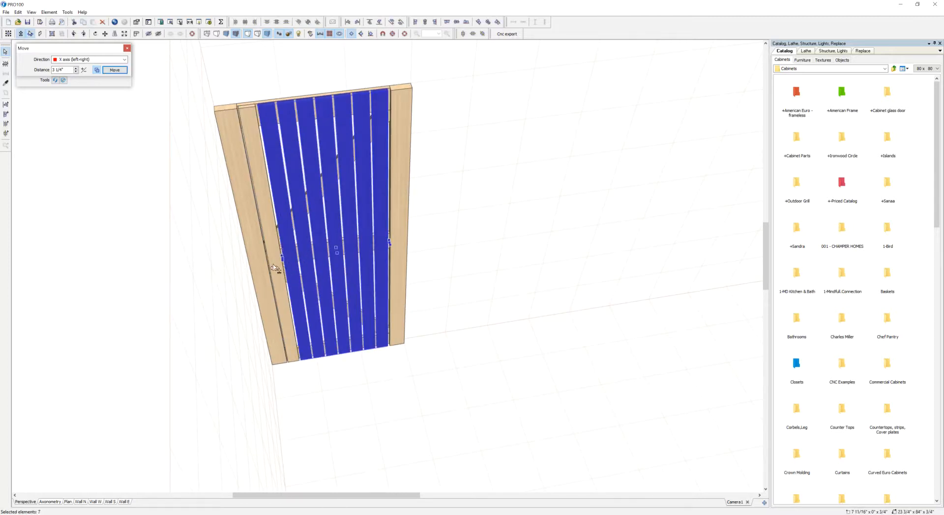
{"action": "left_click", "coordinate": [275, 268], "text": "shift"}
{"action": "right_click", "coordinate": [366, 244]}
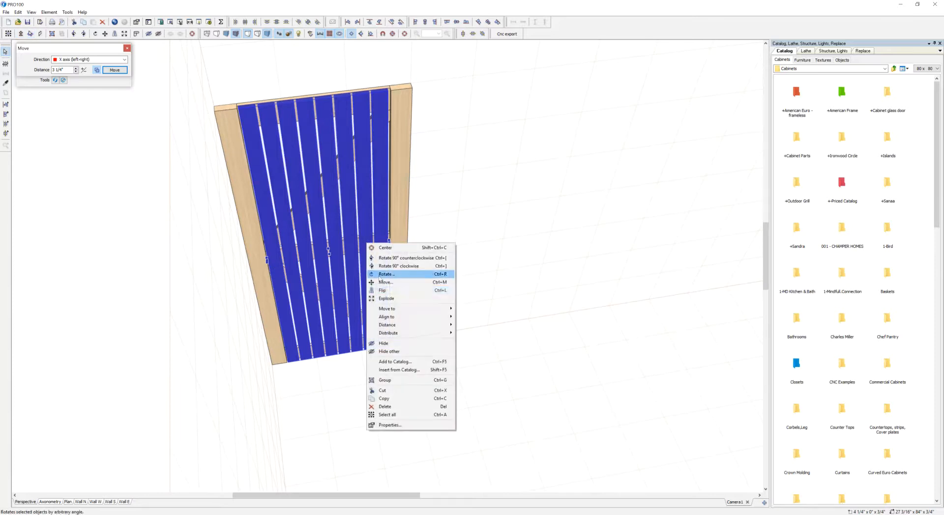
{"action": "mouse_move", "coordinate": [398, 336]}
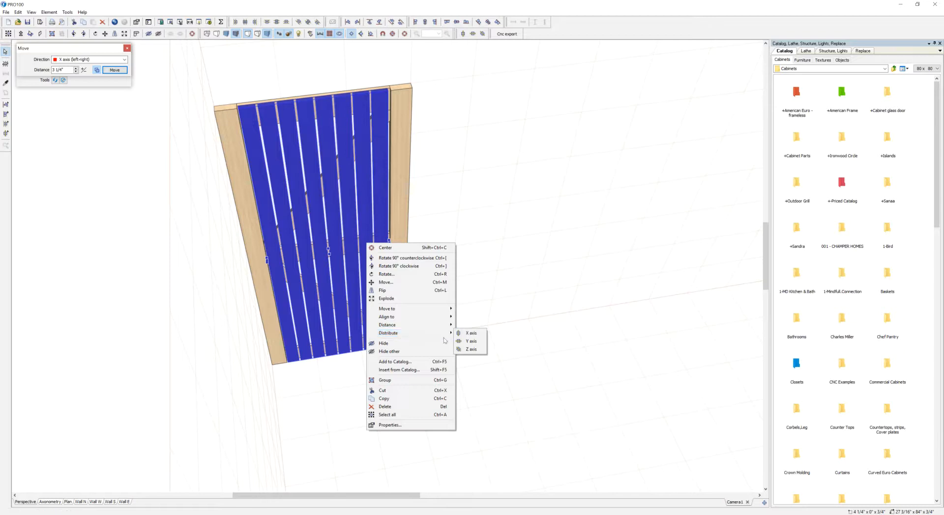
{"action": "left_click", "coordinate": [471, 334]}
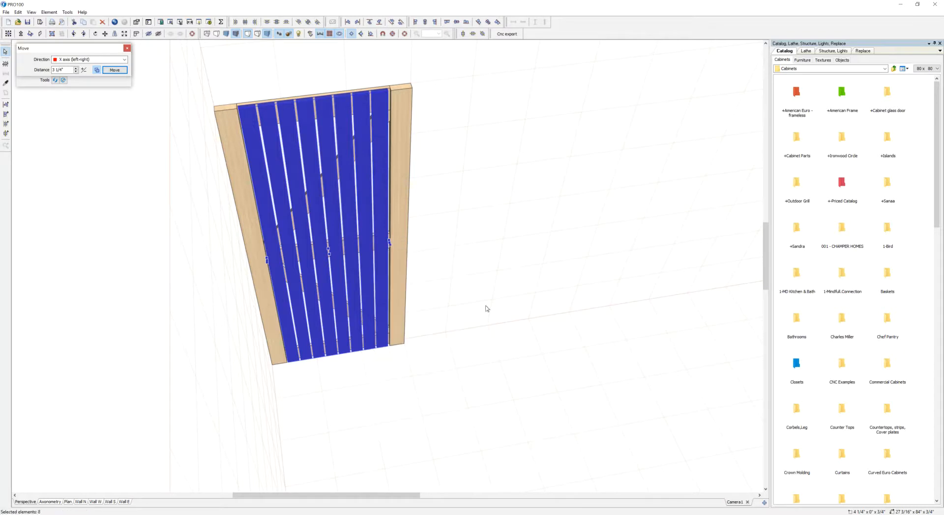
{"action": "left_click", "coordinate": [463, 302]}
Select every part of the door and arrange them into one group
{"action": "middle_click_drag", "start_coordinate": [470, 302], "coordinate": [603, 276]}
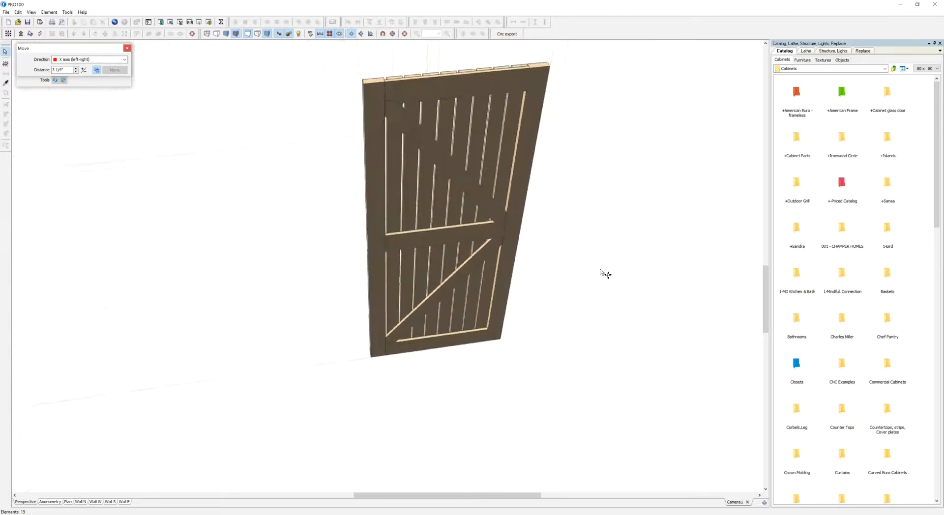
{"action": "key", "text": "ctrl+a"}
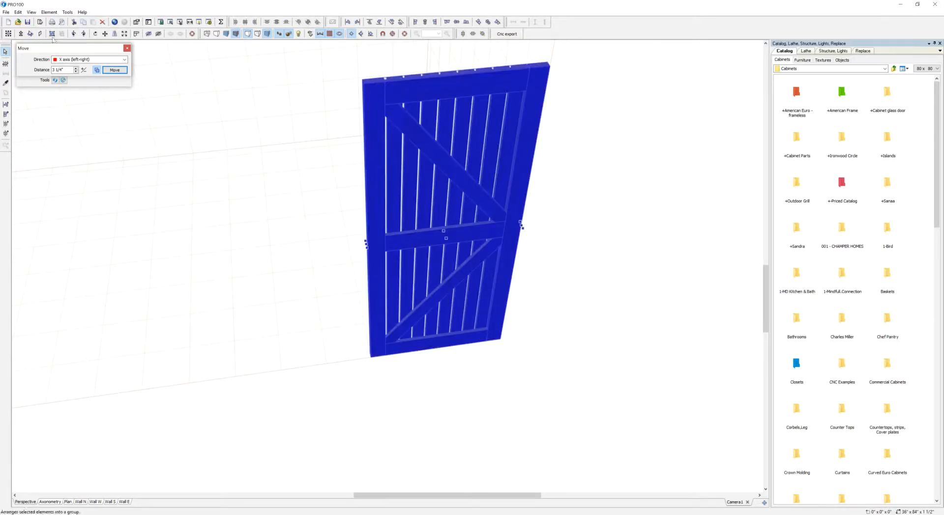
{"action": "left_click", "coordinate": [52, 35]}
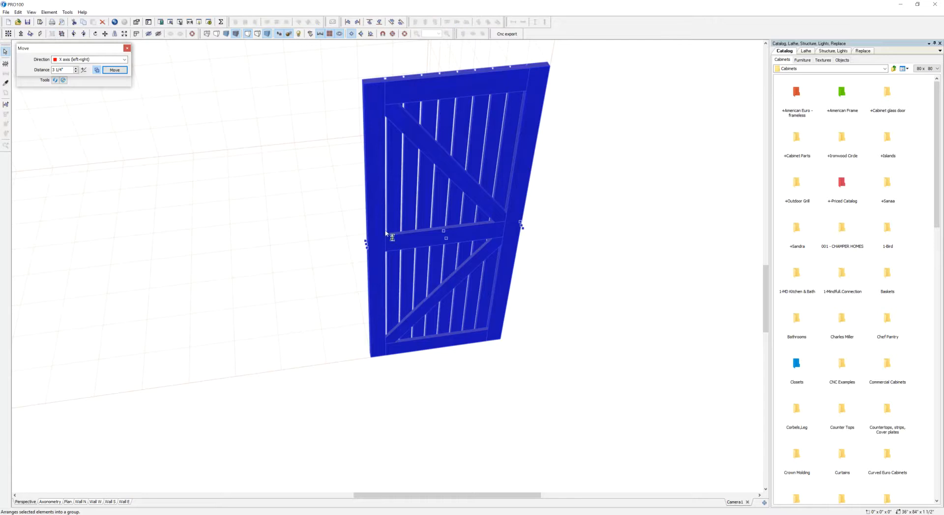
Turn the grouped door so its braces face the room and place it against the back wall in the left corner
{"action": "scroll", "coordinate": [584, 268], "scroll_direction": "down", "scroll_amount": 4}
{"action": "middle_click_drag", "start_coordinate": [544, 269], "coordinate": [678, 251]}
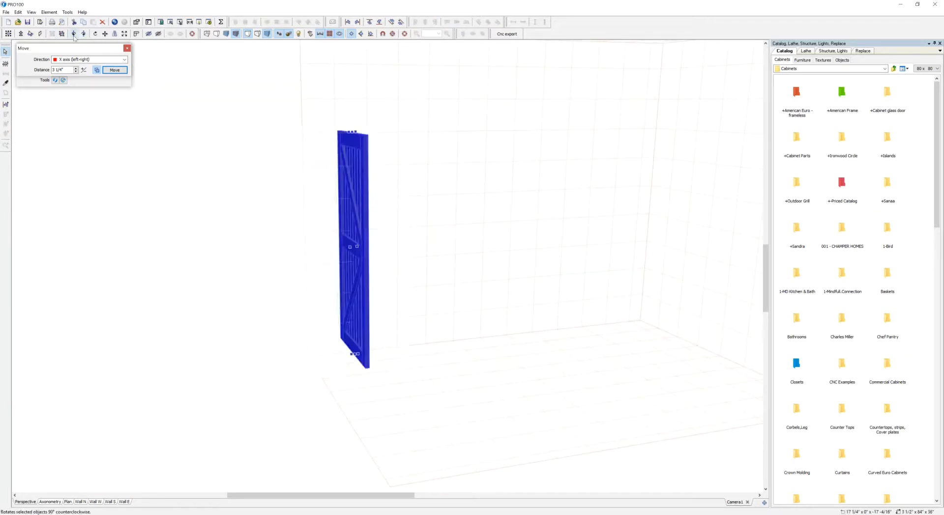
{"action": "left_click", "coordinate": [469, 228]}
{"action": "left_click_drag", "start_coordinate": [469, 229], "coordinate": [452, 201]}
{"action": "left_click_drag", "start_coordinate": [395, 258], "coordinate": [302, 305]}
{"action": "scroll", "coordinate": [496, 260], "scroll_direction": "up", "scroll_amount": 2}
{"action": "left_click", "coordinate": [497, 258]}
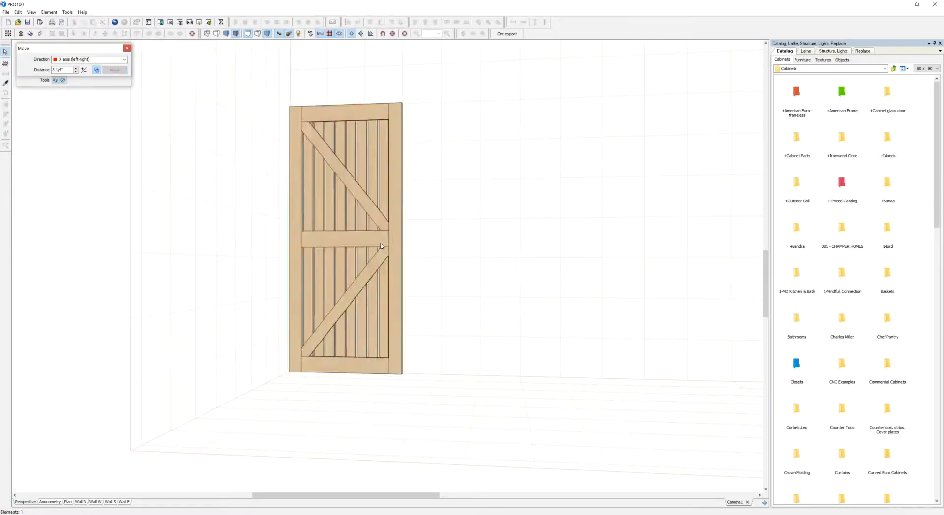
Copy the door directly beside the original on its right and flip the copy so the braces mirror each other
{"action": "left_click_drag", "start_coordinate": [493, 243], "coordinate": [503, 254]}
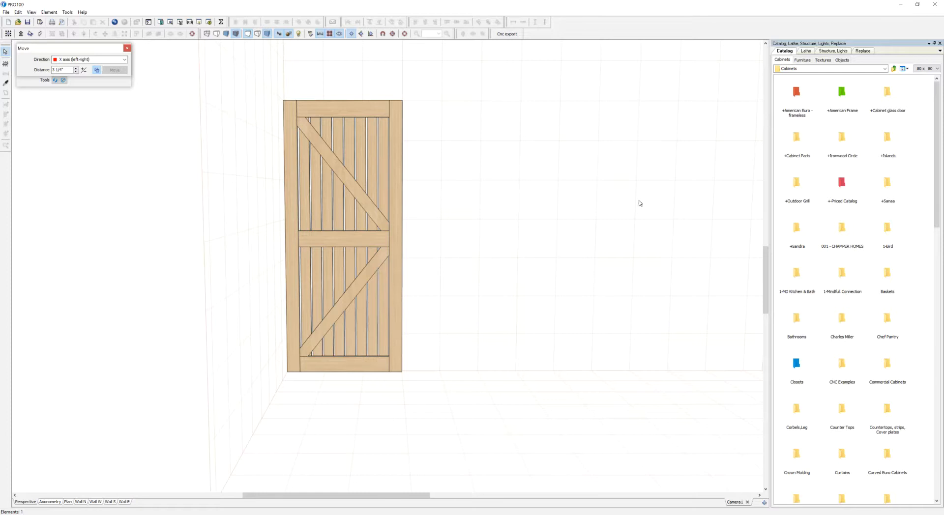
{"action": "left_click_drag", "start_coordinate": [459, 199], "coordinate": [452, 217]}
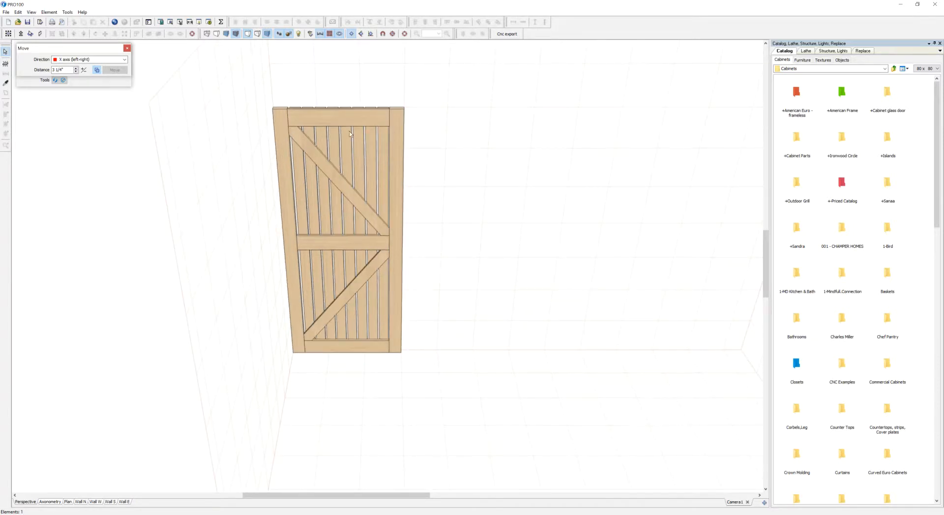
{"action": "mouse_move", "coordinate": [567, 225]}
{"action": "left_mouse_down"}
{"action": "mouse_move", "coordinate": [588, 236]}
{"action": "mouse_move", "coordinate": [550, 226]}
{"action": "left_mouse_up"}
{"action": "left_click_drag", "start_coordinate": [308, 207], "coordinate": [364, 290], "text": "ctrl"}
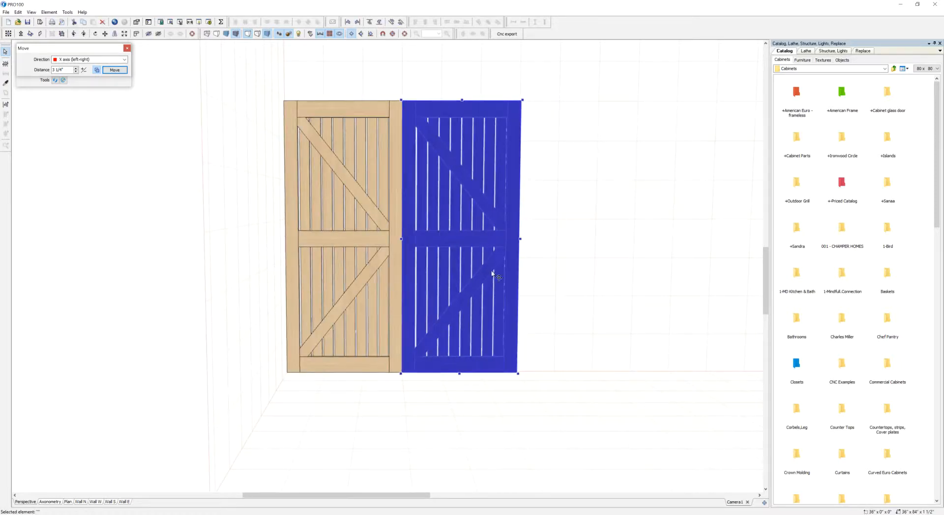
{"action": "left_click", "coordinate": [114, 34]}
{"action": "left_click", "coordinate": [615, 125]}
{"action": "left_click_drag", "start_coordinate": [616, 124], "coordinate": [588, 225]}
Add the flipped door to the Cabinets catalog under the name "Barn door"
{"action": "left_click", "coordinate": [455, 207]}
{"action": "right_click", "coordinate": [456, 208]}
{"action": "left_click", "coordinate": [491, 299]}
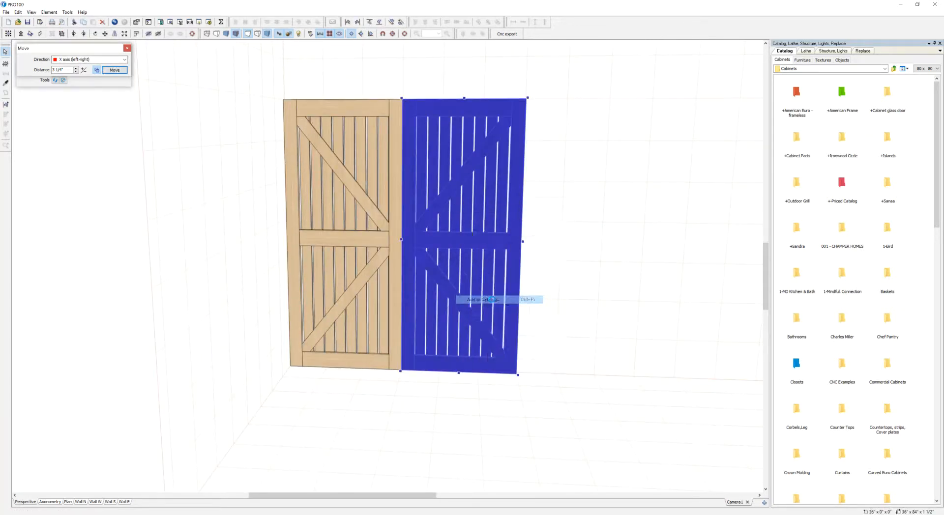
{"action": "left_click", "coordinate": [405, 195]}
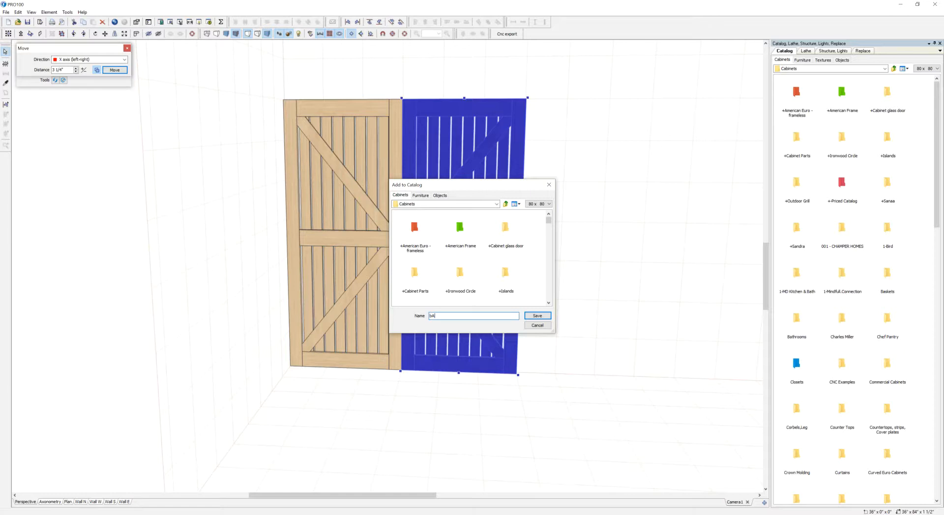
{"action": "type", "text": "Barn door"}
{"action": "left_click", "coordinate": [538, 315]}
{"action": "left_click", "coordinate": [562, 295]}
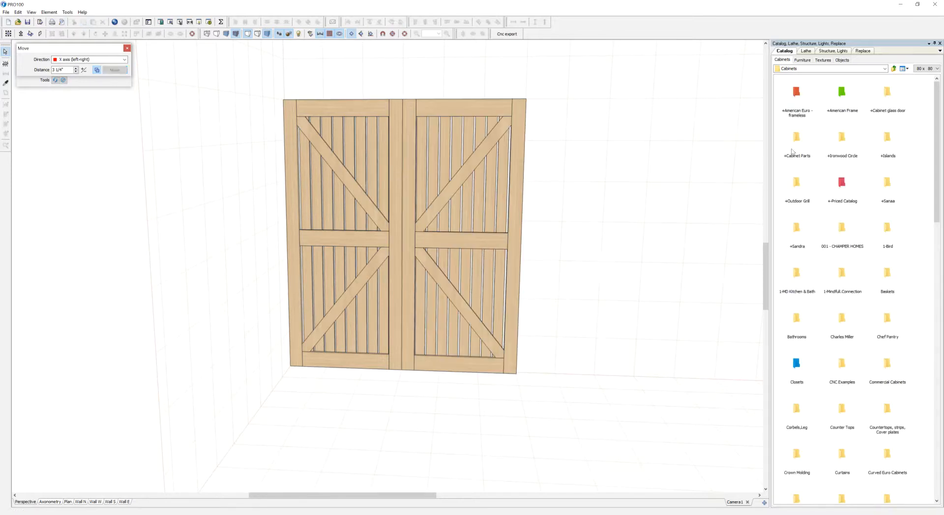
Browse the Woods textures in the catalog, checking Basketweave and Birch, and open the Oak folder
{"action": "left_click", "coordinate": [823, 59]}
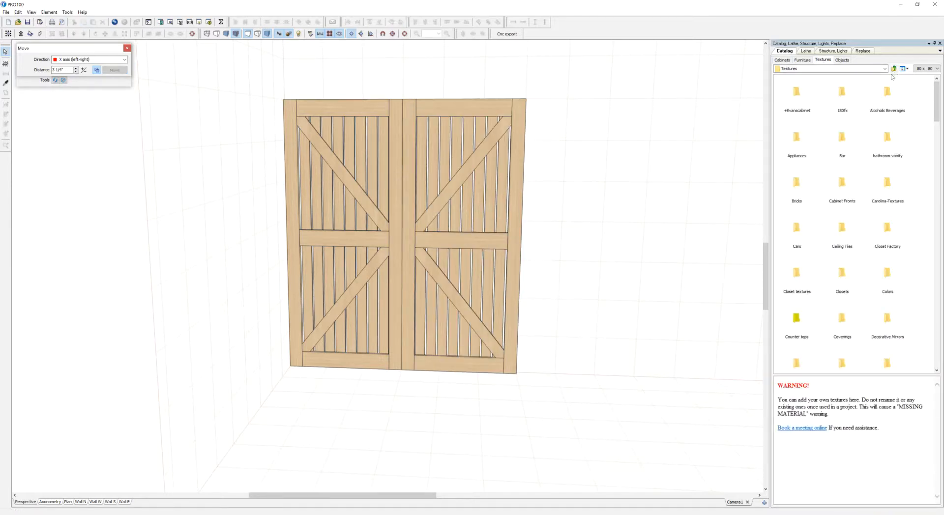
{"action": "scroll", "coordinate": [838, 189], "scroll_direction": "down", "scroll_amount": 10}
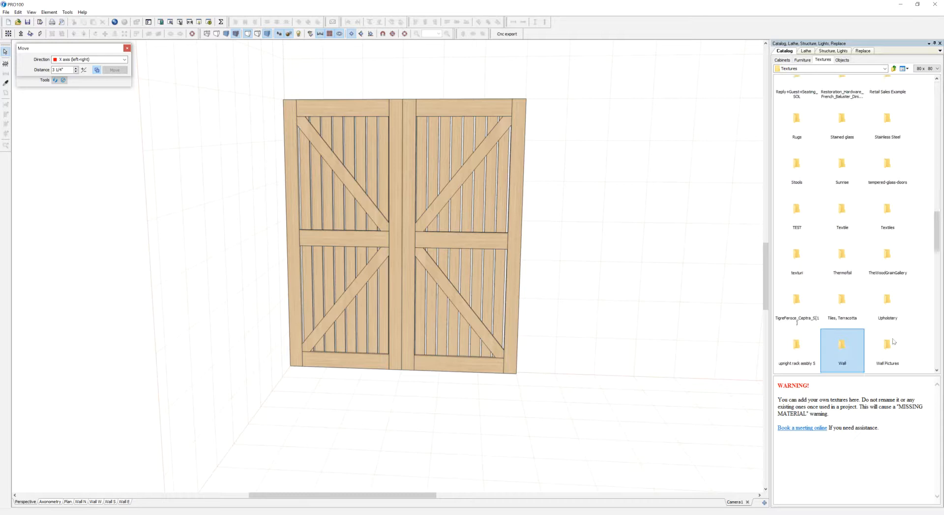
{"action": "scroll", "coordinate": [893, 358], "scroll_direction": "down", "scroll_amount": 2}
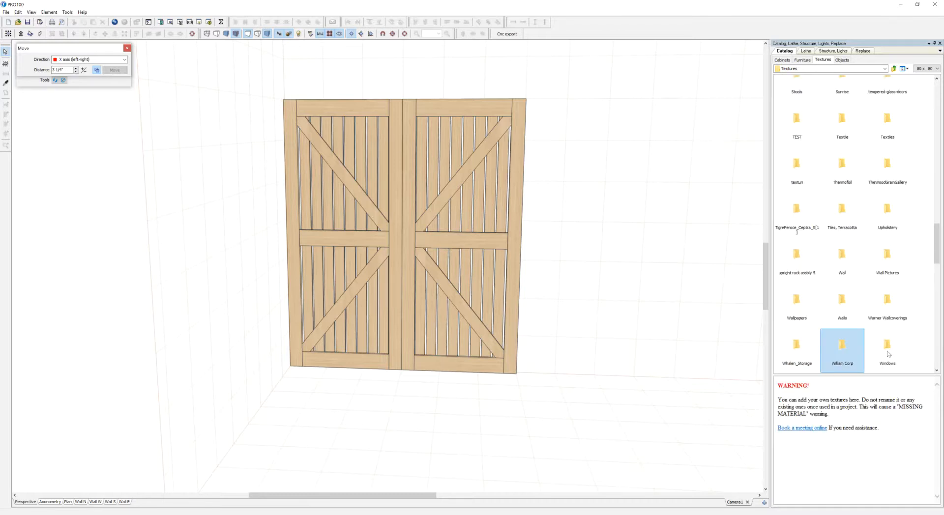
{"action": "scroll", "coordinate": [888, 354], "scroll_direction": "down", "scroll_amount": 1}
{"action": "double_click", "coordinate": [888, 350]}
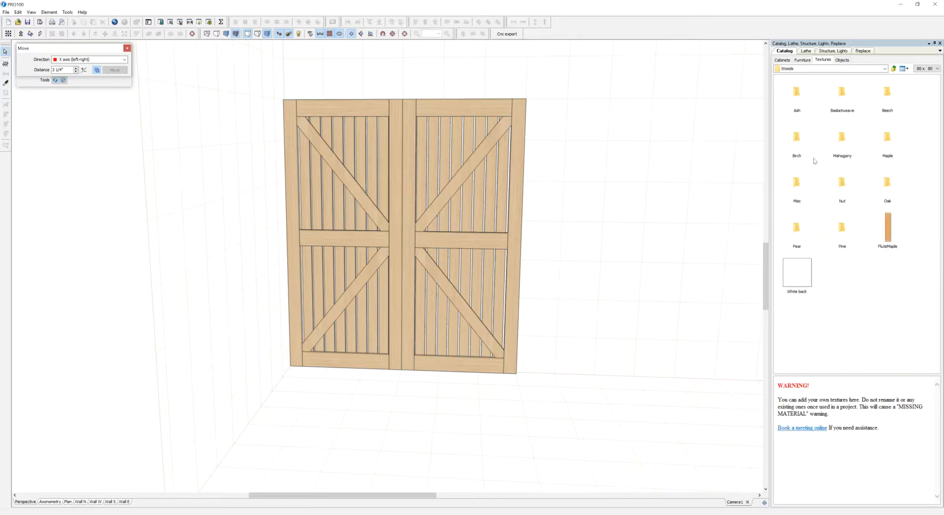
{"action": "double_click", "coordinate": [839, 108]}
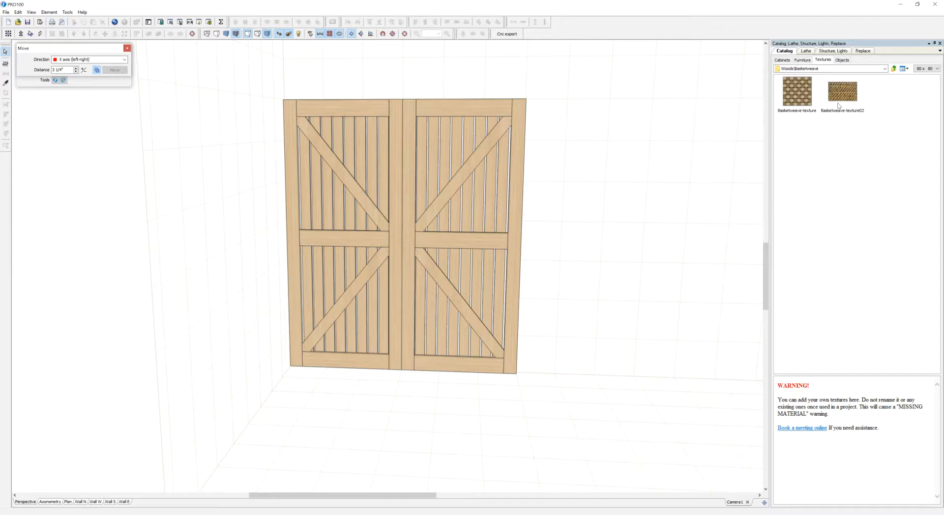
{"action": "left_click", "coordinate": [893, 69]}
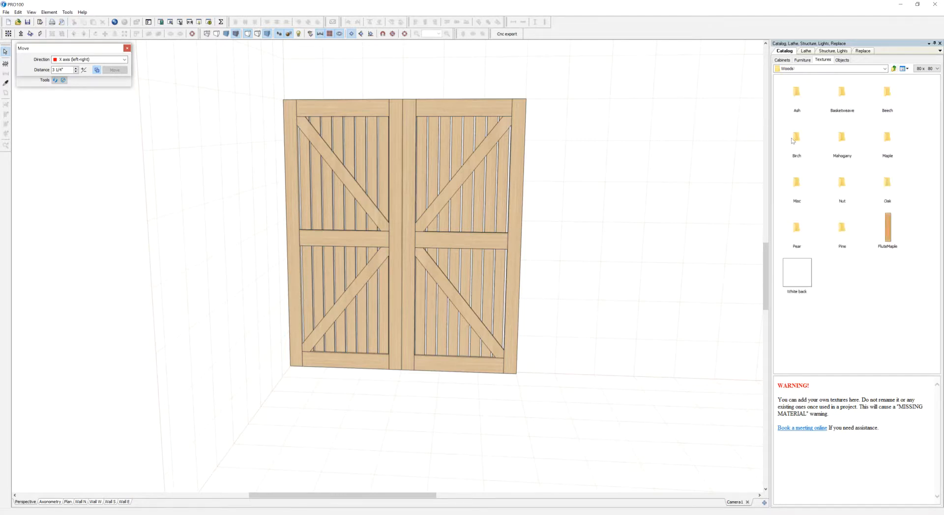
{"action": "double_click", "coordinate": [792, 141]}
{"action": "left_click", "coordinate": [802, 105]}
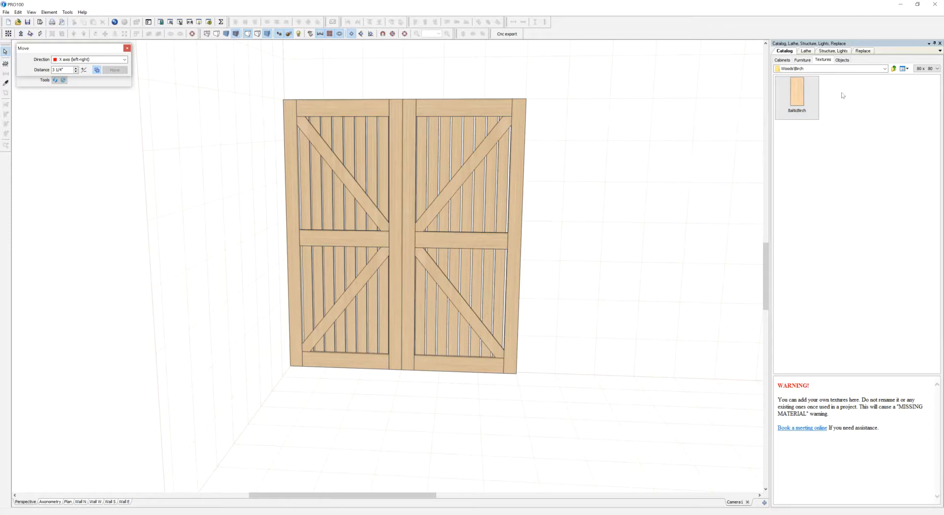
{"action": "left_click", "coordinate": [893, 68]}
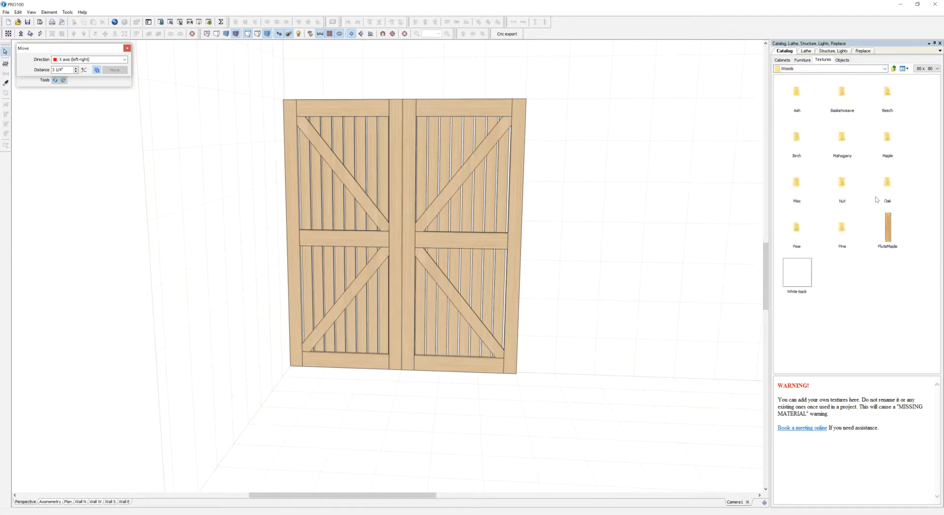
{"action": "double_click", "coordinate": [886, 182]}
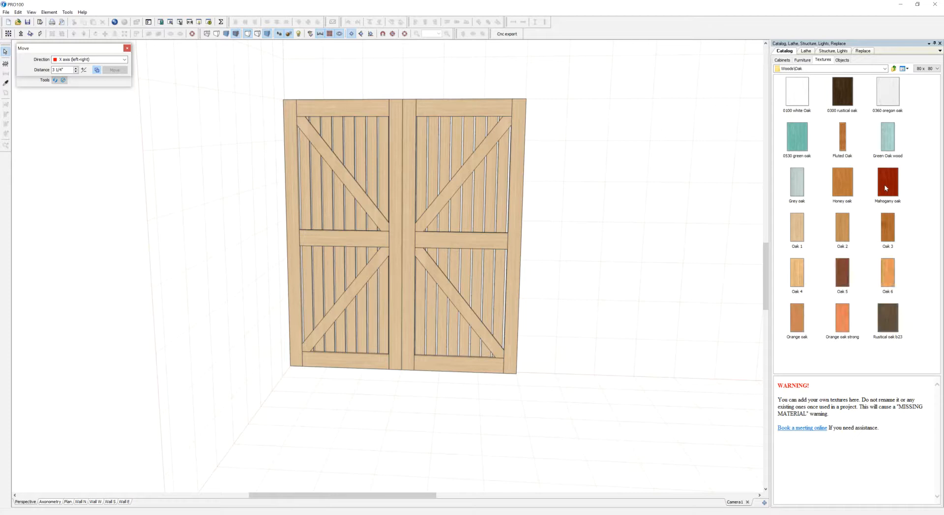
Apply the Honey oak texture to both doors
{"action": "left_click_drag", "start_coordinate": [851, 191], "coordinate": [521, 227]}
{"action": "right_click_drag", "start_coordinate": [605, 257], "coordinate": [635, 282]}
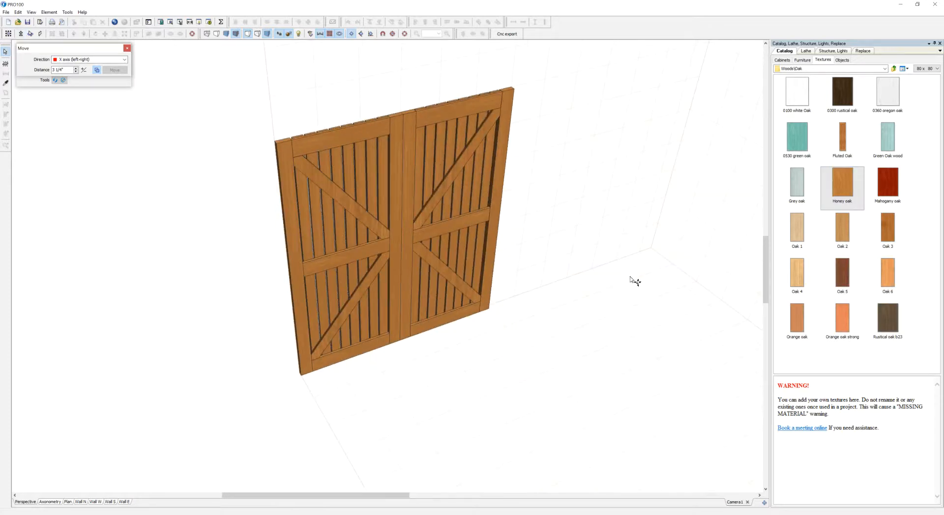
Turn off the part outlines and apply the Oak 1 texture to both doors
{"action": "left_click", "coordinate": [248, 34]}
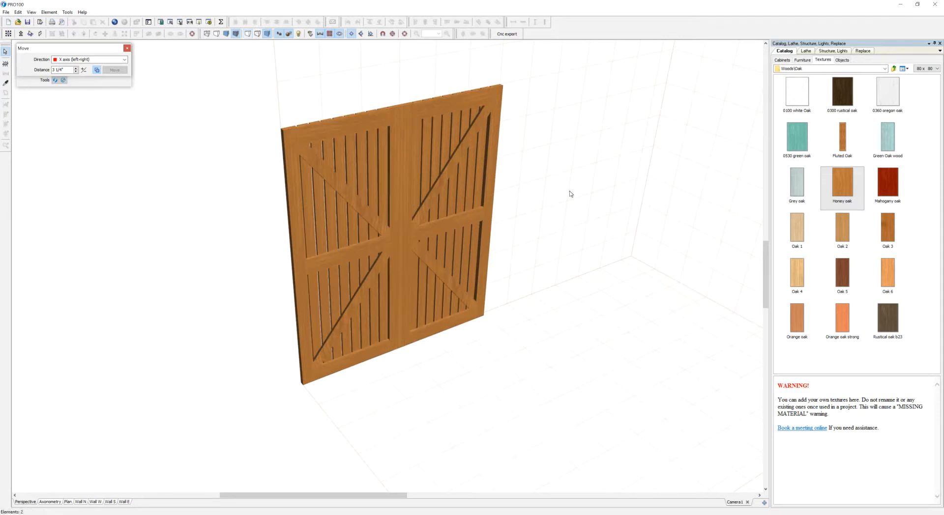
{"action": "left_click_drag", "start_coordinate": [796, 231], "coordinate": [468, 231]}
{"action": "right_click_drag", "start_coordinate": [535, 238], "coordinate": [569, 257]}
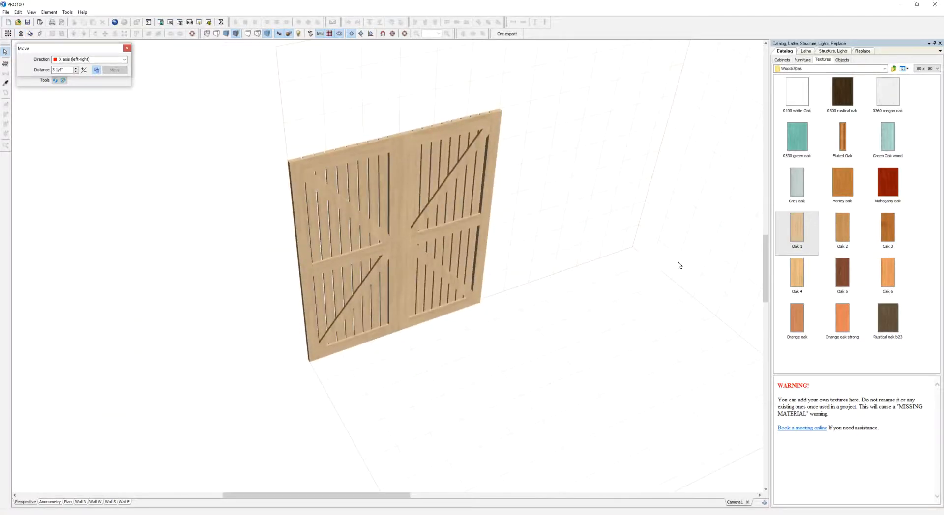